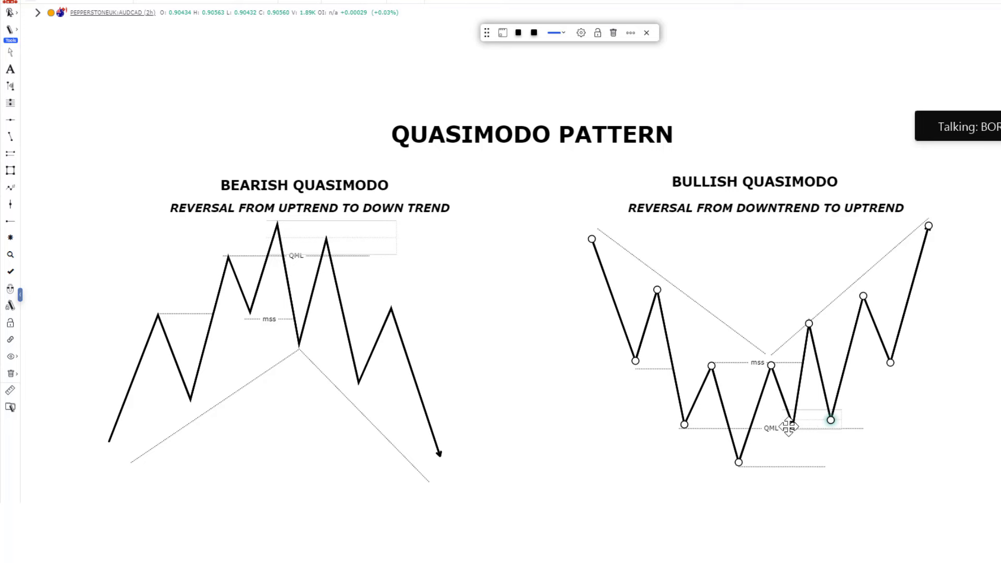
Step: Start a bar replay on the AUDCAD 2h chart from a candle at the highest peak of the uptrend
drag(856, 285, 668, 375)
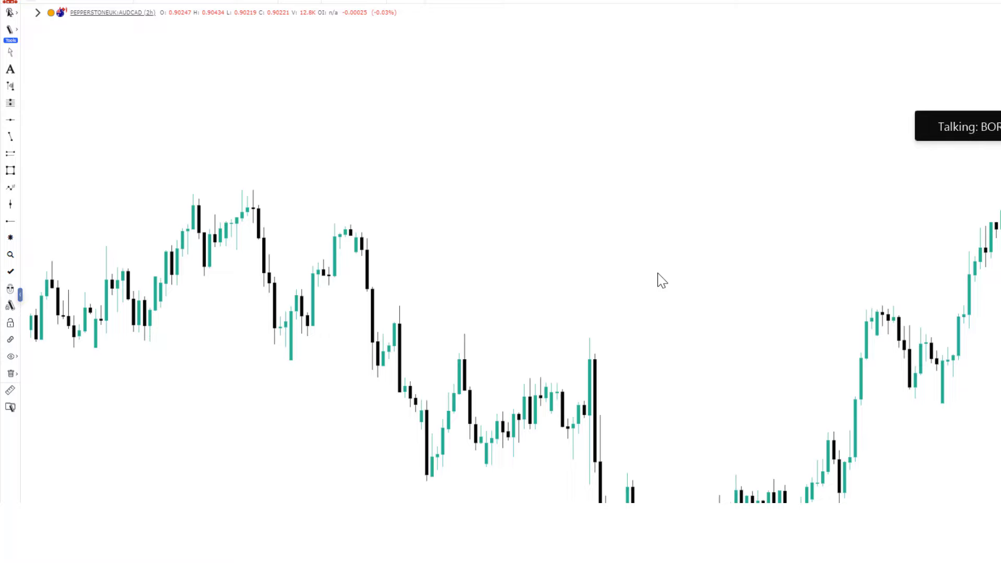
drag(714, 259, 672, 249)
drag(415, 258, 665, 253)
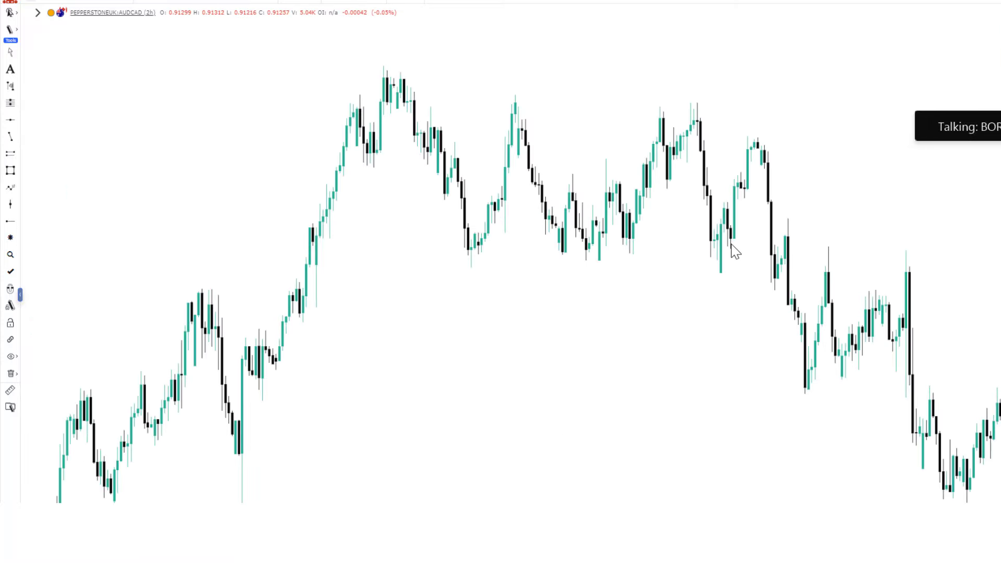
scroll(735, 252, right, 3)
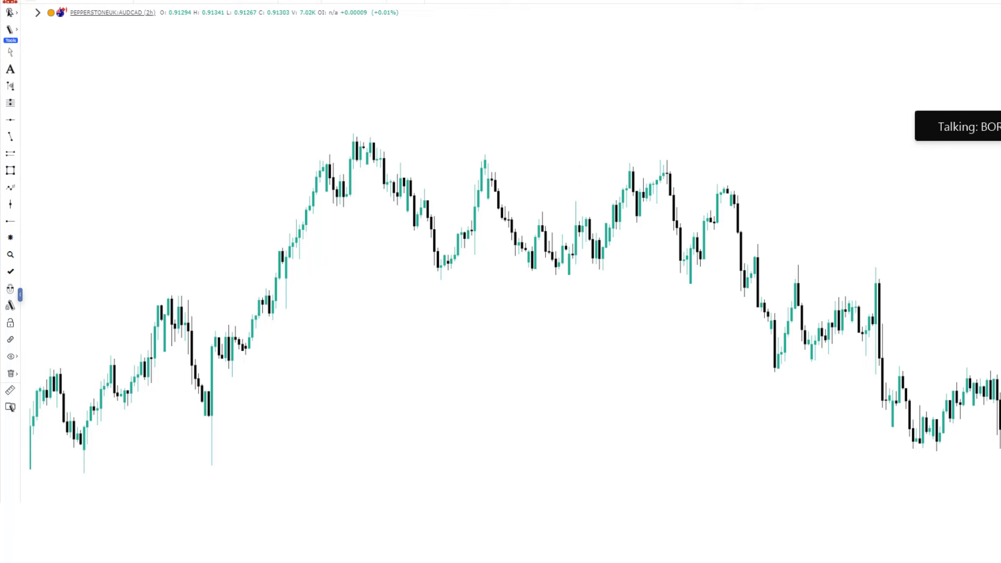
click(405, 2)
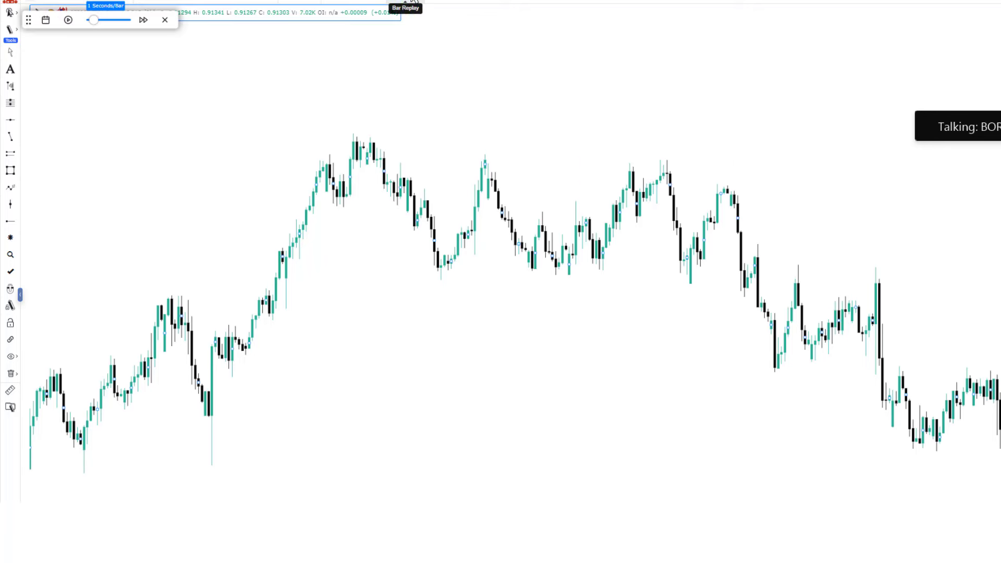
click(361, 161)
scroll(443, 137, left, 10)
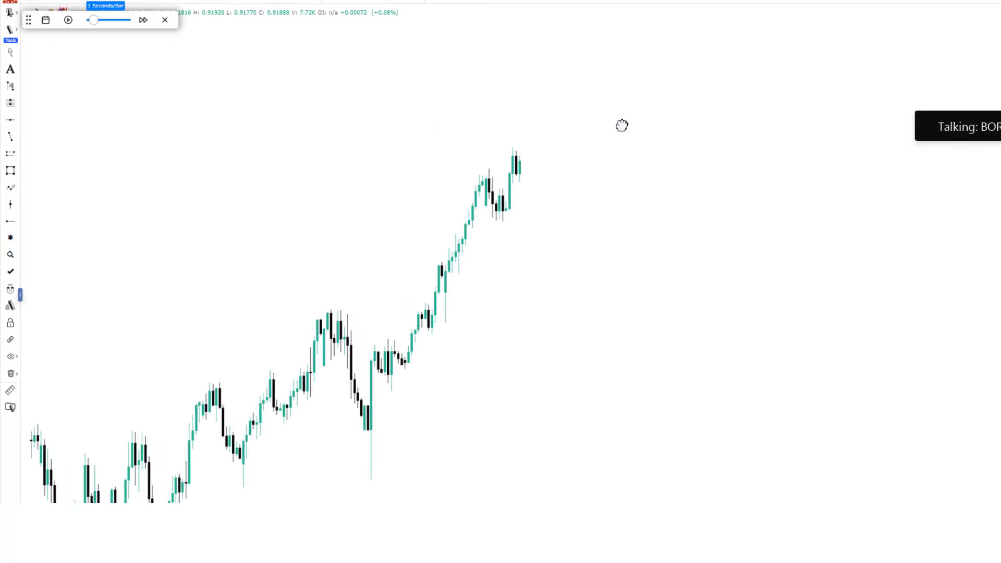
scroll(699, 303, down, 2)
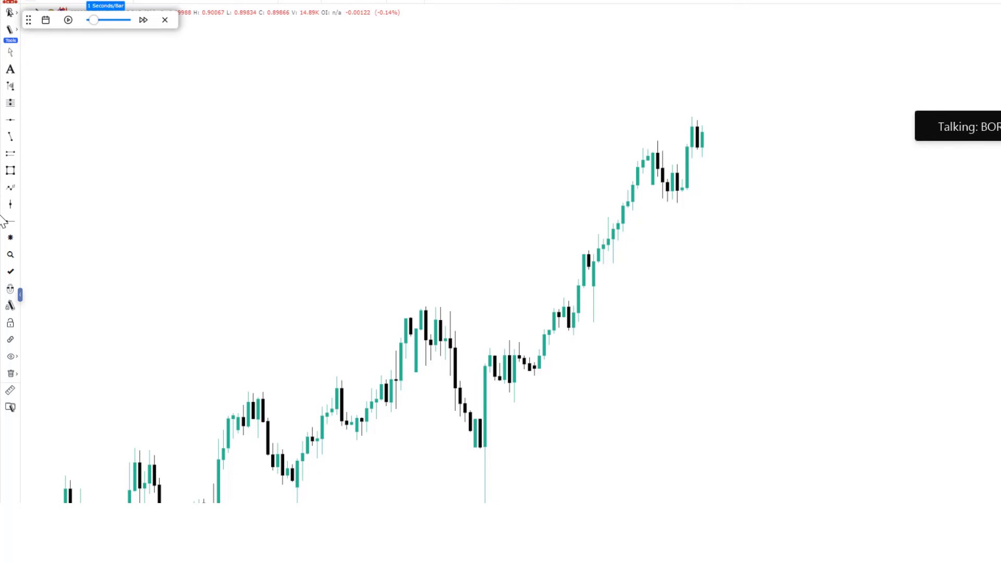
Step: Draw a horizontal trend line over the first minor swing high, ending at the candle that breaks above it
click(10, 137)
click(331, 374)
click(391, 374)
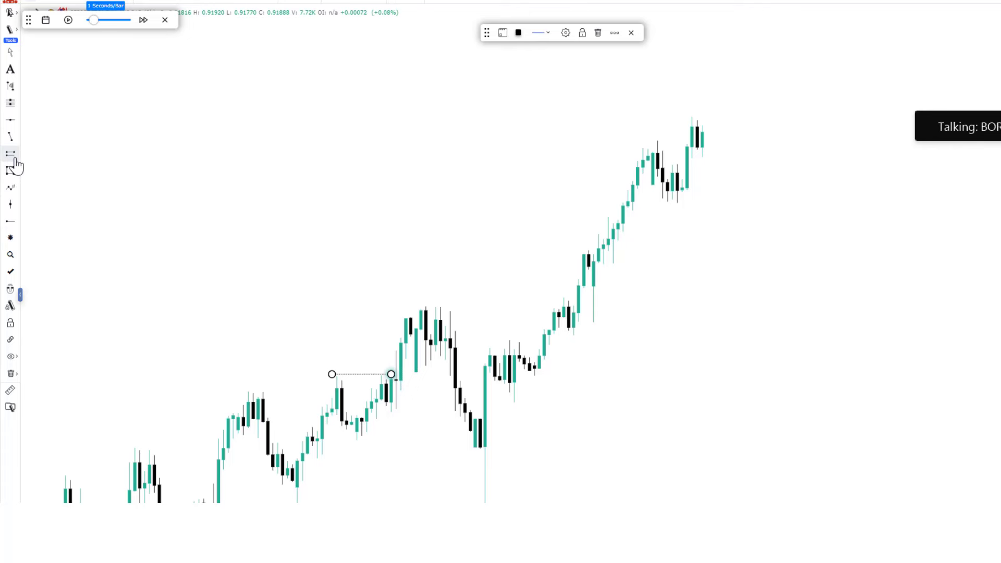
Step: Draw a narrow parallel channel at the swing low before the first broken high, ending just past the later deep wick
click(277, 418)
click(293, 486)
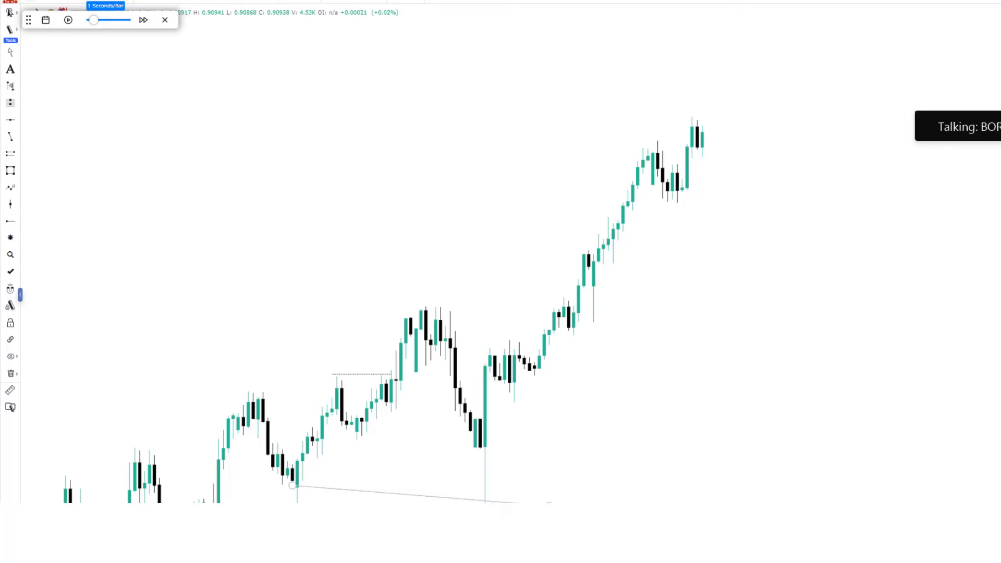
click(558, 486)
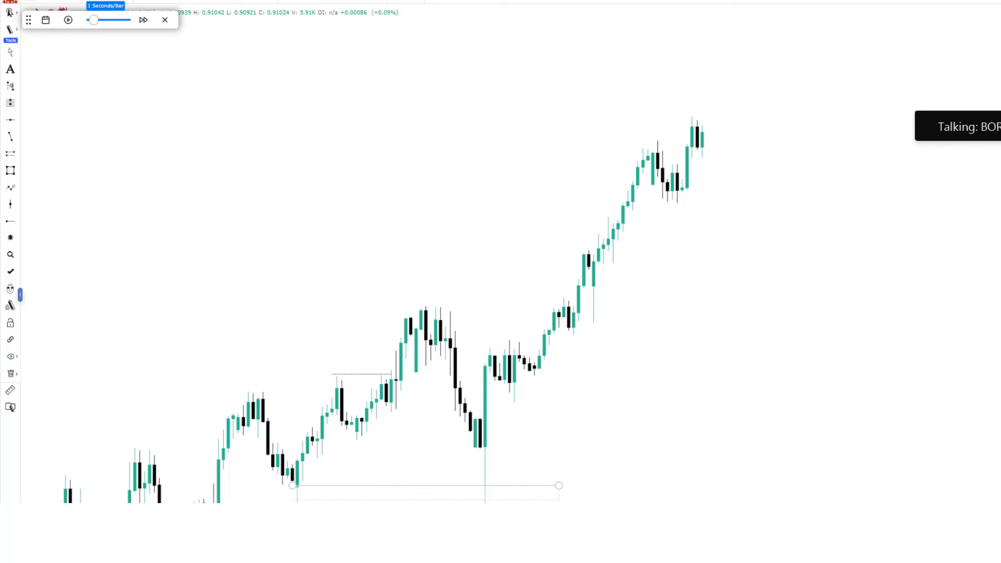
drag(558, 485, 509, 485)
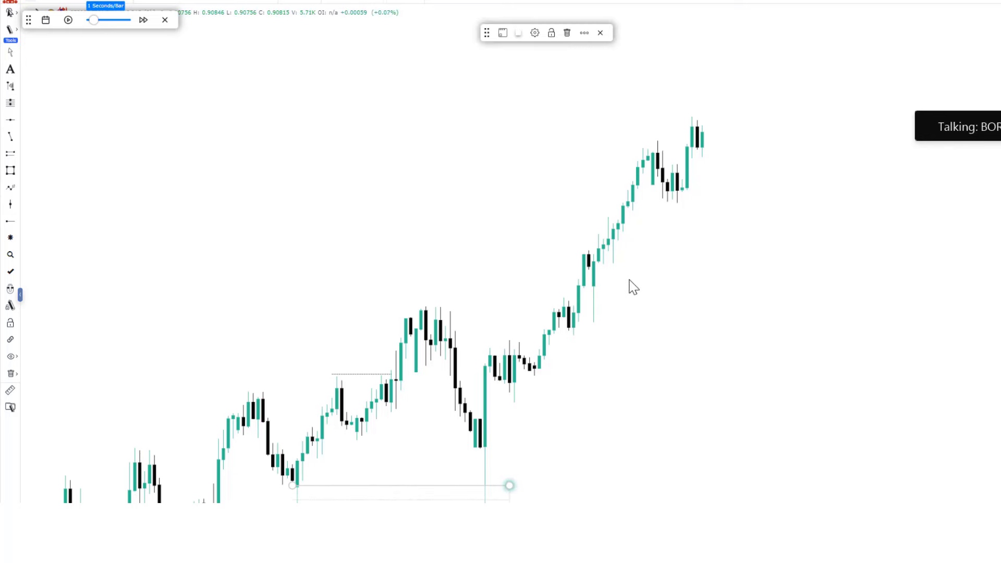
Step: Draw a horizontal trend line from the major swing high after the first break to the candle that breaks above it
click(10, 135)
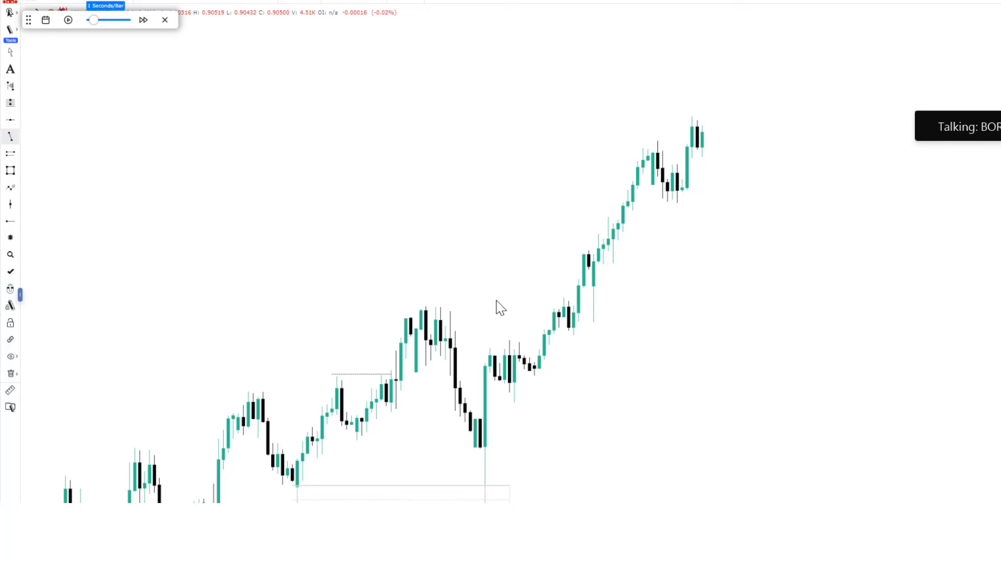
click(451, 308)
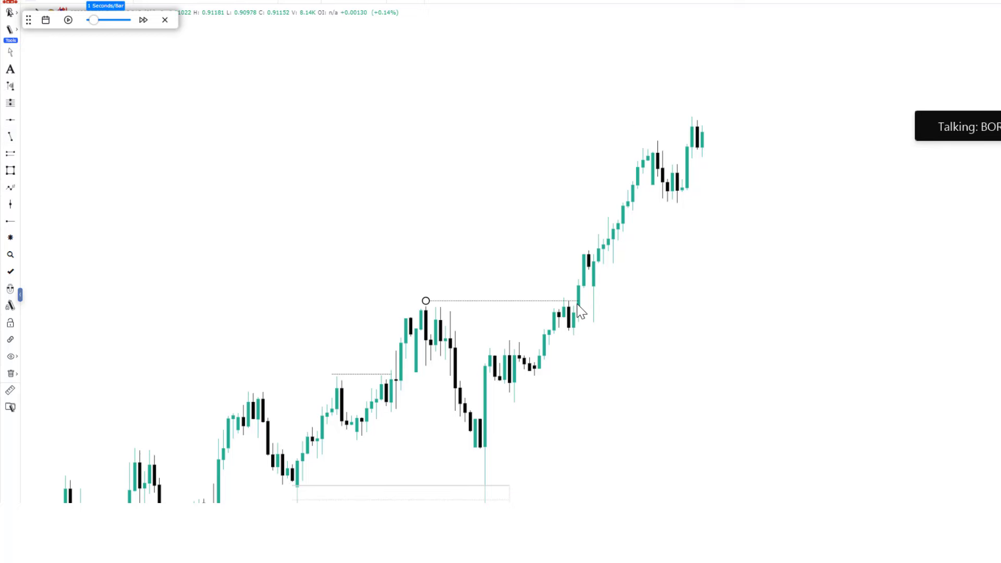
click(577, 301)
Step: Draw a short horizontal trend line over the next minor high further up the uptrend, ending at its breakout candle
click(557, 259)
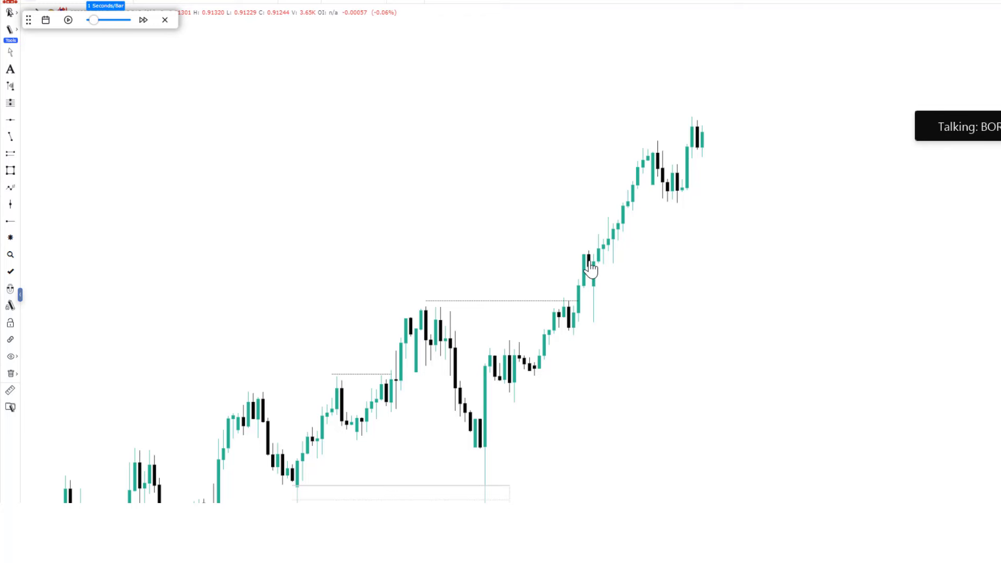
scroll(593, 295, right, 2)
key(alt+t)
drag(573, 259, 587, 259)
click(651, 291)
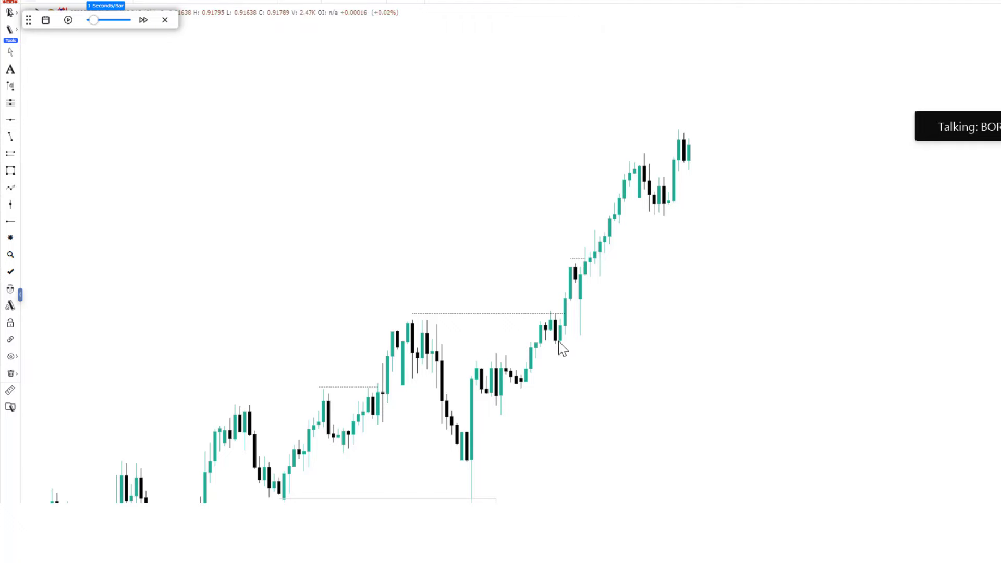
Step: Draw a horizontal trend line from the last swing high before the peak to the candle that breaks it
drag(706, 241, 591, 268)
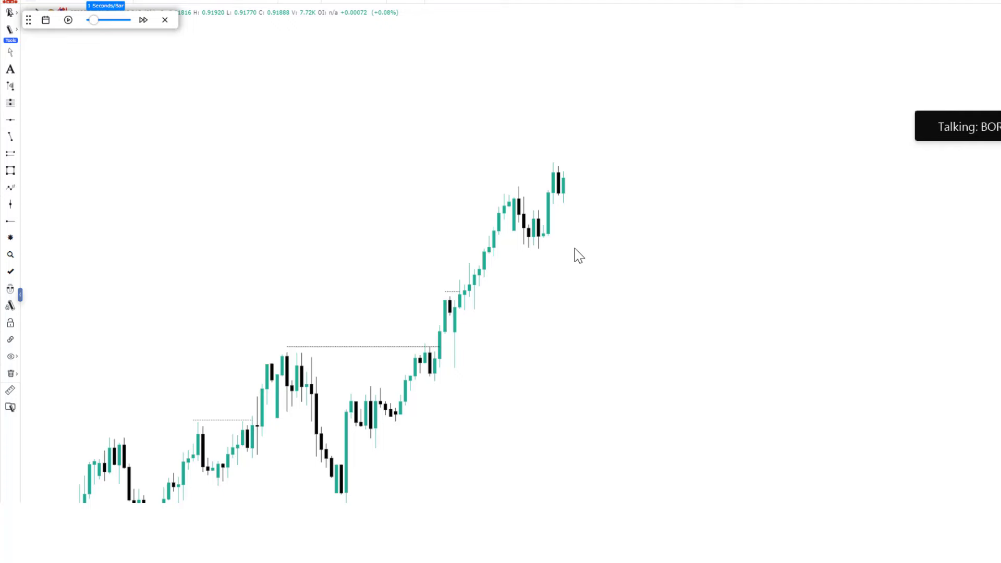
drag(893, 298, 478, 191)
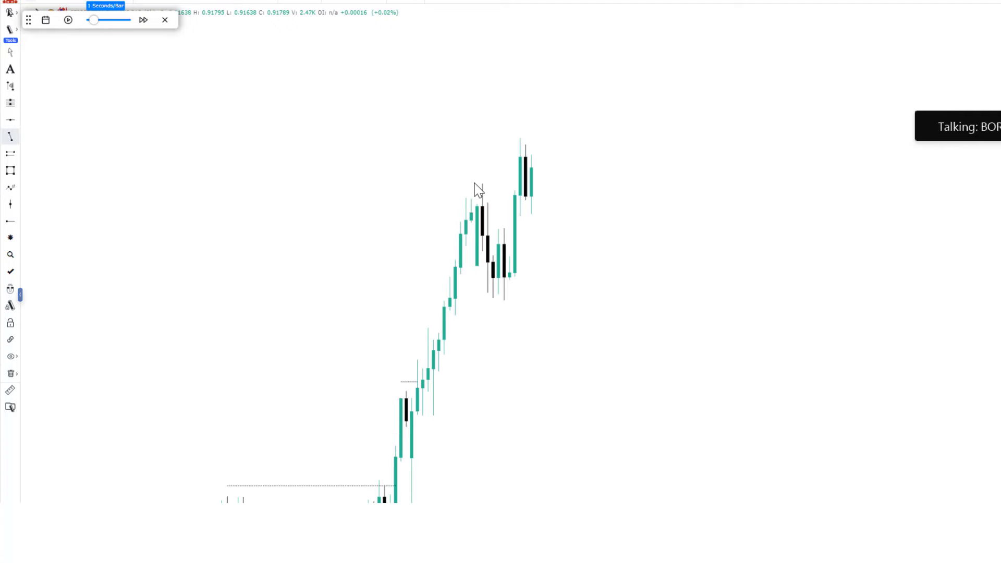
click(514, 182)
click(575, 273)
drag(558, 251, 584, 249)
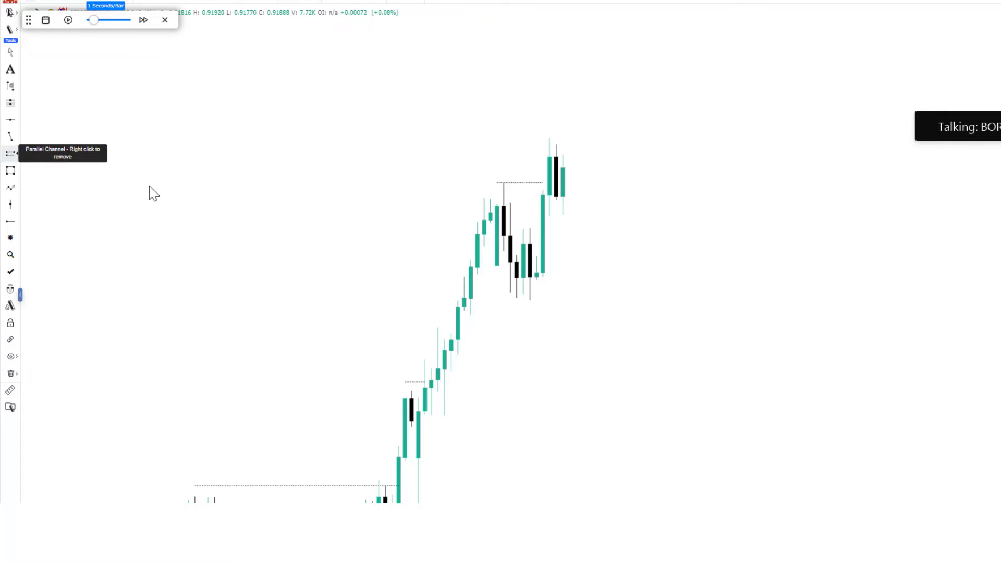
Step: Draw a parallel channel at the pullback low before the peak and fit it between the candle bodies and the lowest wicks
click(530, 244)
click(667, 244)
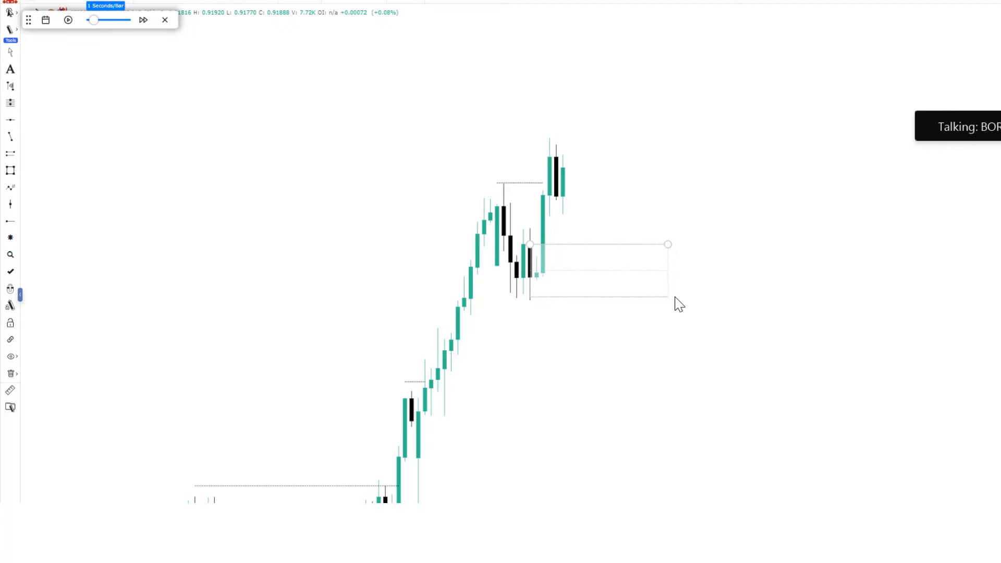
click(672, 299)
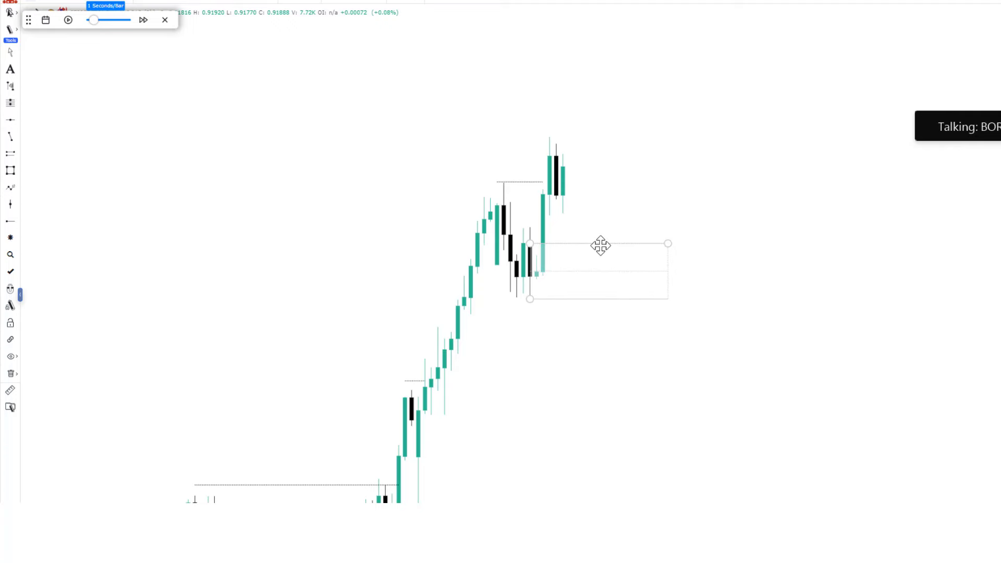
drag(600, 243, 597, 280)
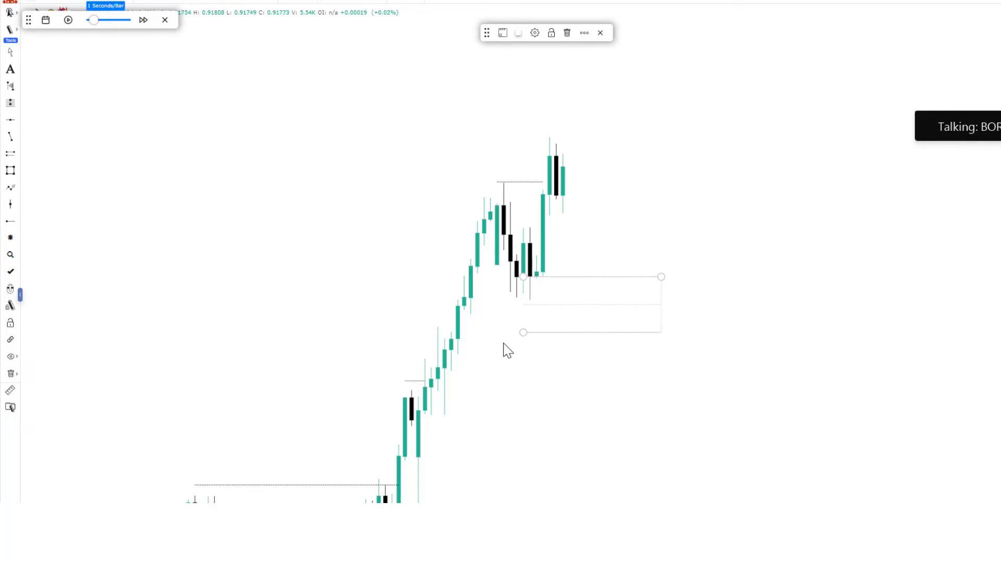
drag(519, 335, 521, 301)
click(682, 256)
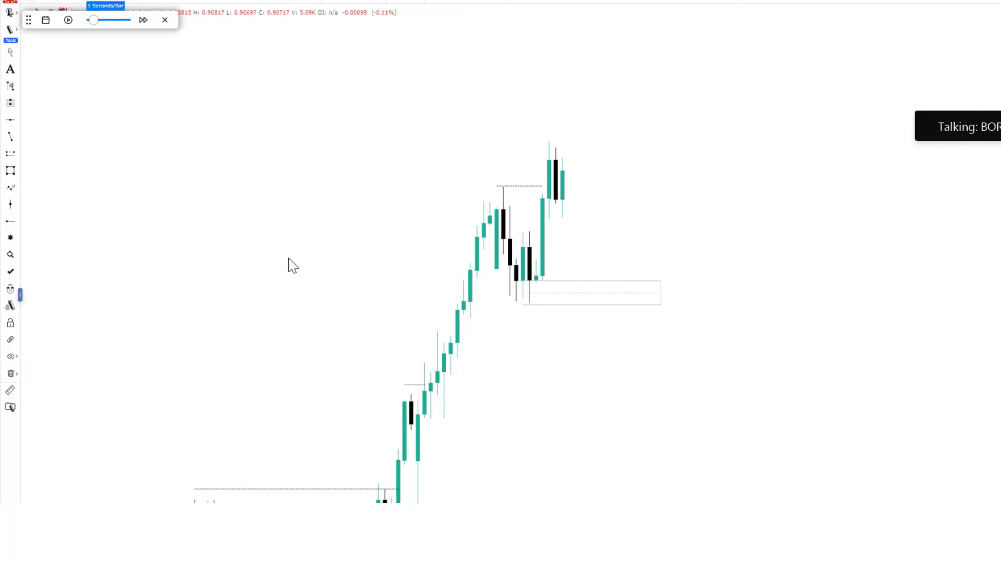
Step: Extend the last swing-high line to the peak candle and play the replay at 0.1 seconds per bar until price breaks below the pullback low
mouse_move(542, 186)
mouse_down()
mouse_move(659, 188)
mouse_move(549, 187)
mouse_up()
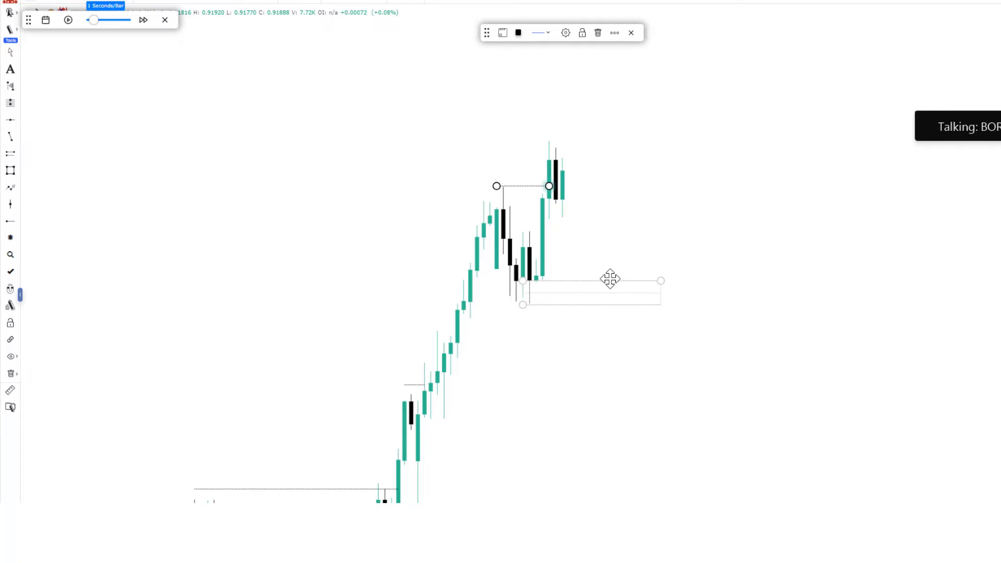
mouse_move(549, 186)
mouse_down()
mouse_move(588, 186)
mouse_move(549, 186)
mouse_up()
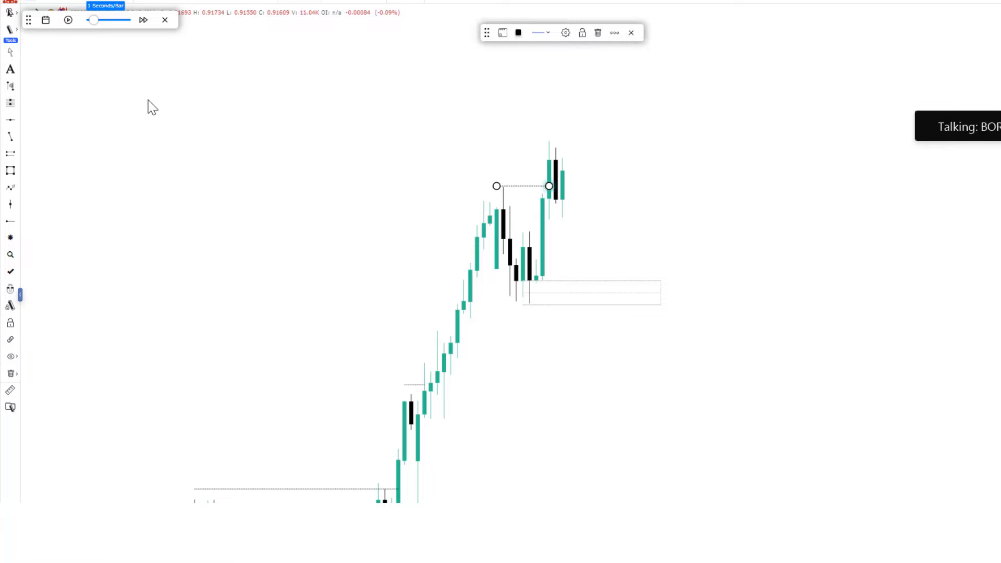
click(69, 22)
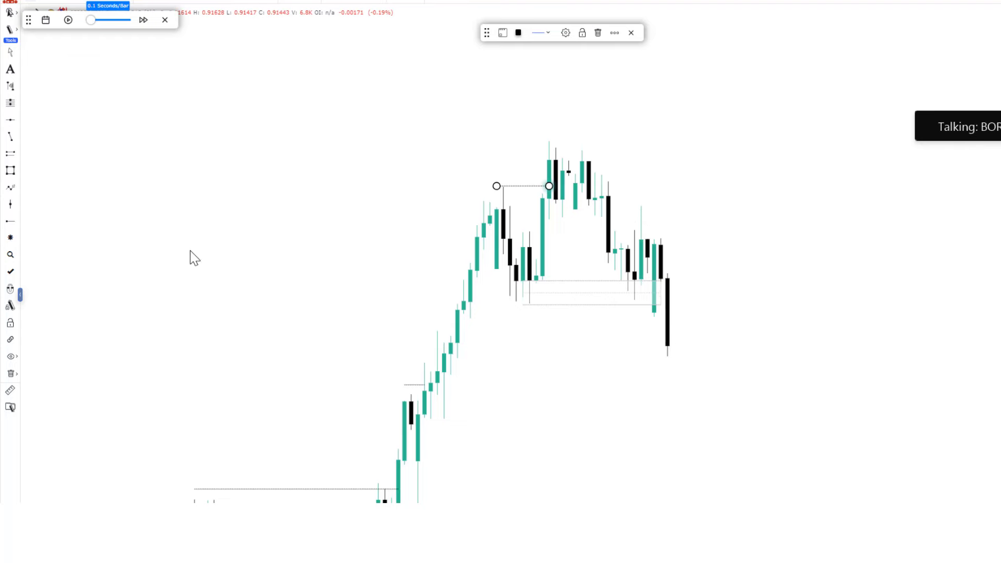
Step: Replace the parallel channel at the pullback low with a horizontal trend line under the low, labelled "mss"
right_click(605, 282)
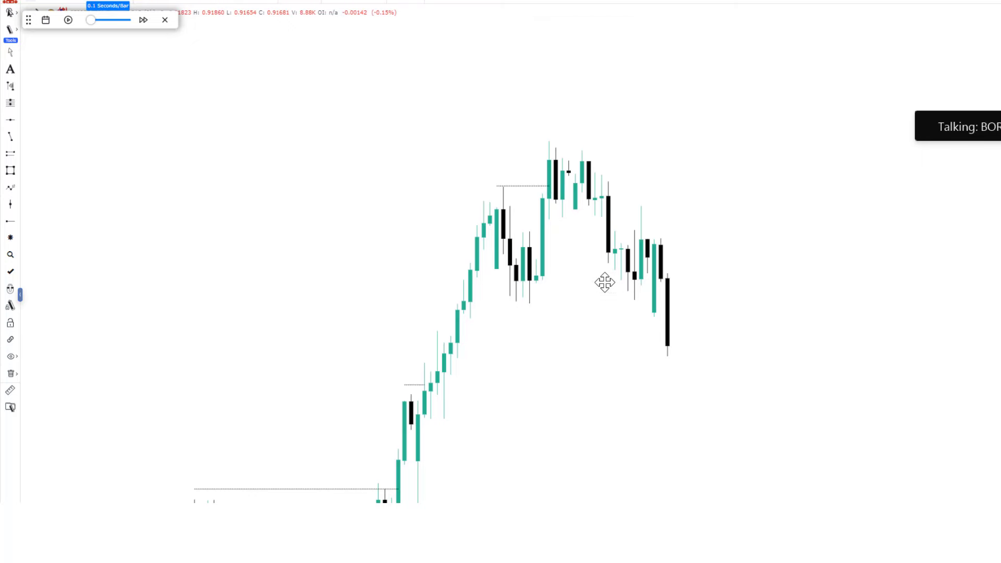
click(10, 137)
click(510, 307)
click(648, 307)
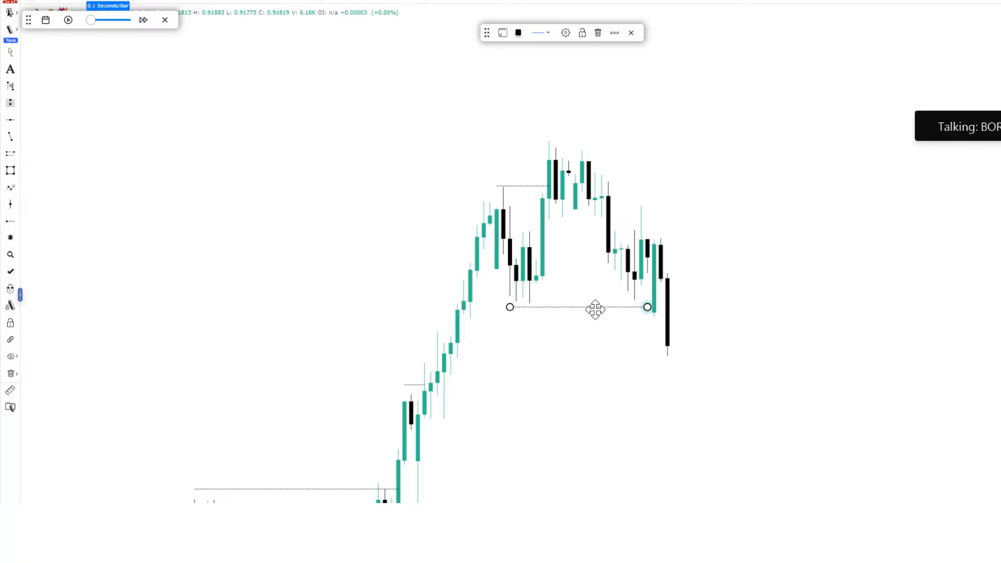
text(mss)
click(606, 319)
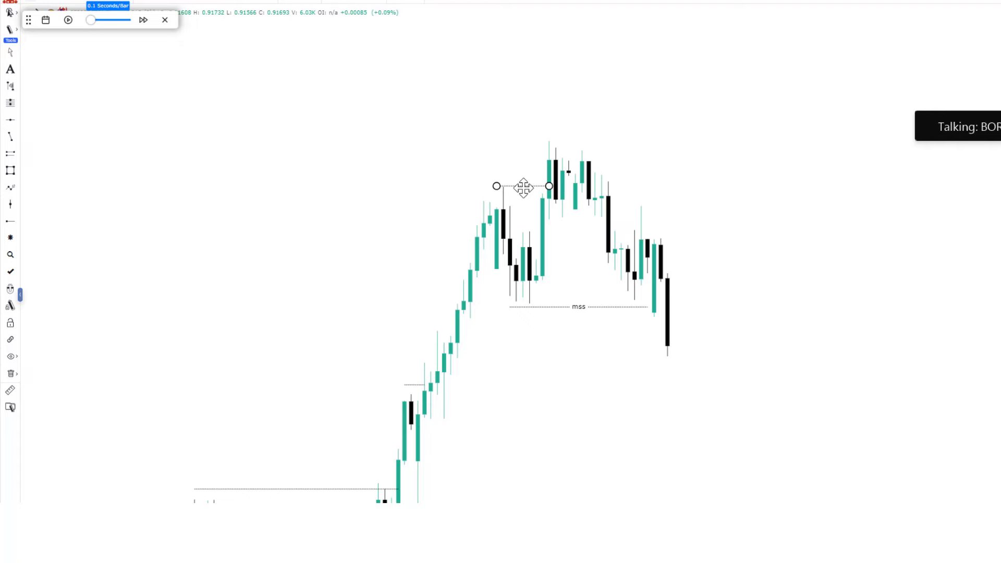
Step: Label the line at the last swing high "QML" and extend it well beyond the latest candle
text(QML)
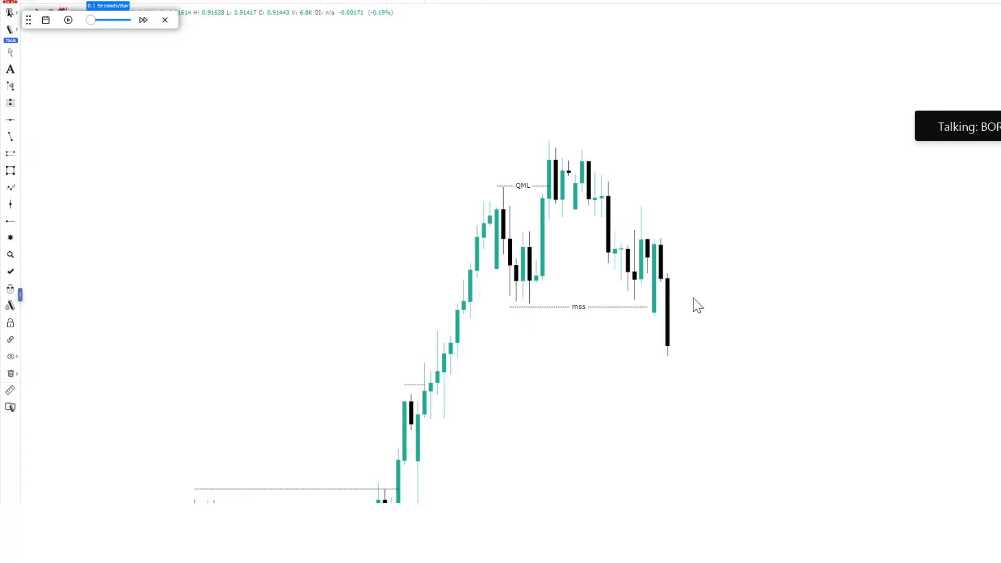
mouse_move(554, 186)
mouse_down()
mouse_move(735, 187)
mouse_move(811, 197)
mouse_move(872, 223)
mouse_up()
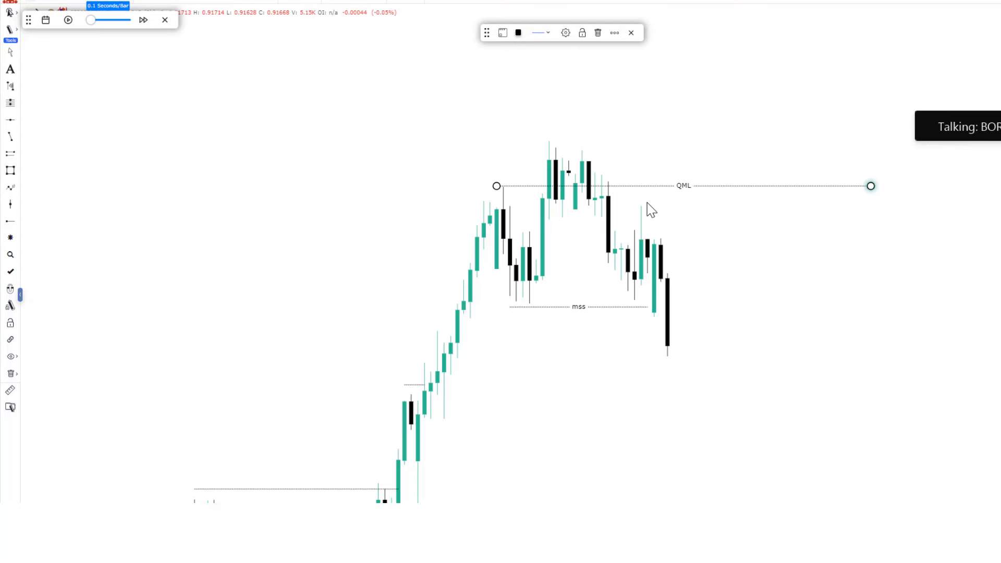
Step: Draw a parallel channel from the body top to the wick high of the small swing high before the mss break, extending past the latest candle
click(10, 154)
click(634, 238)
click(733, 238)
click(753, 205)
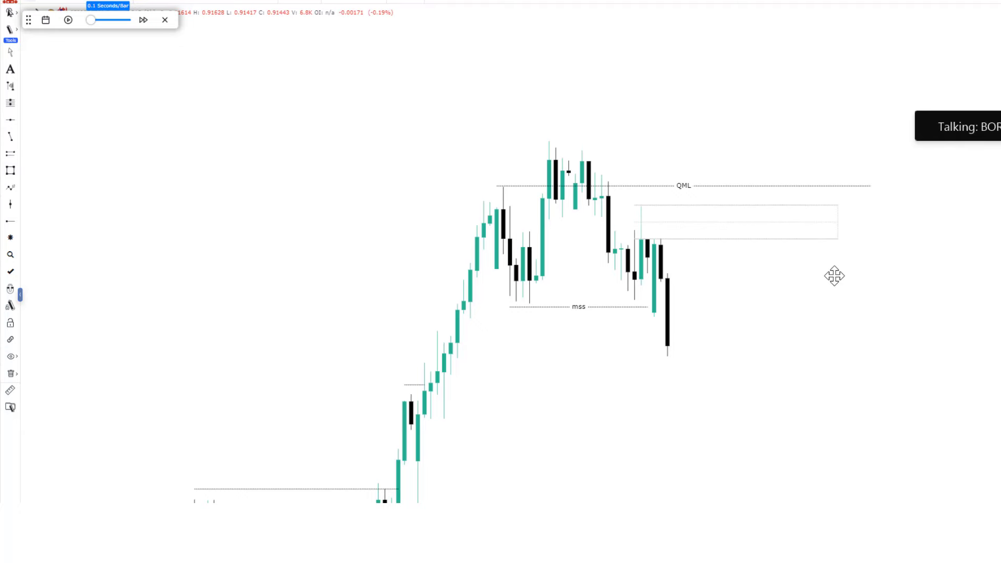
click(10, 136)
click(543, 137)
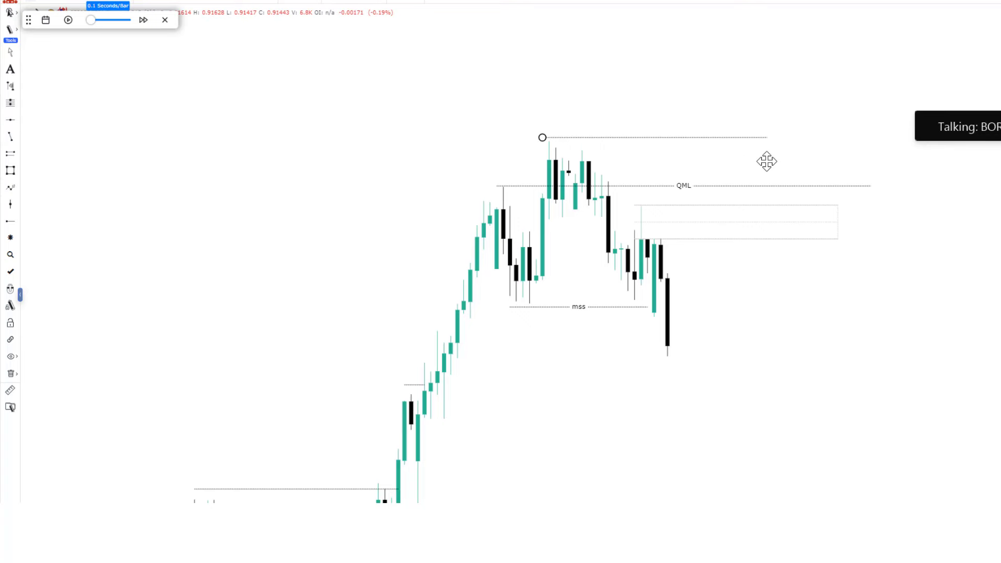
click(771, 138)
key(Delete)
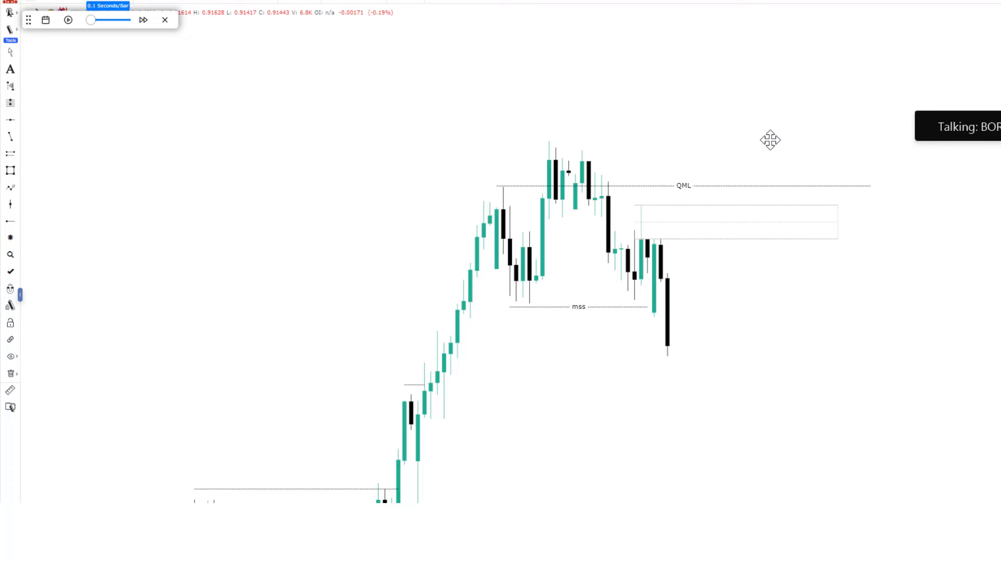
Step: Lower the QML line from the swing high's wick to the top of its candle bodies
drag(867, 223, 869, 237)
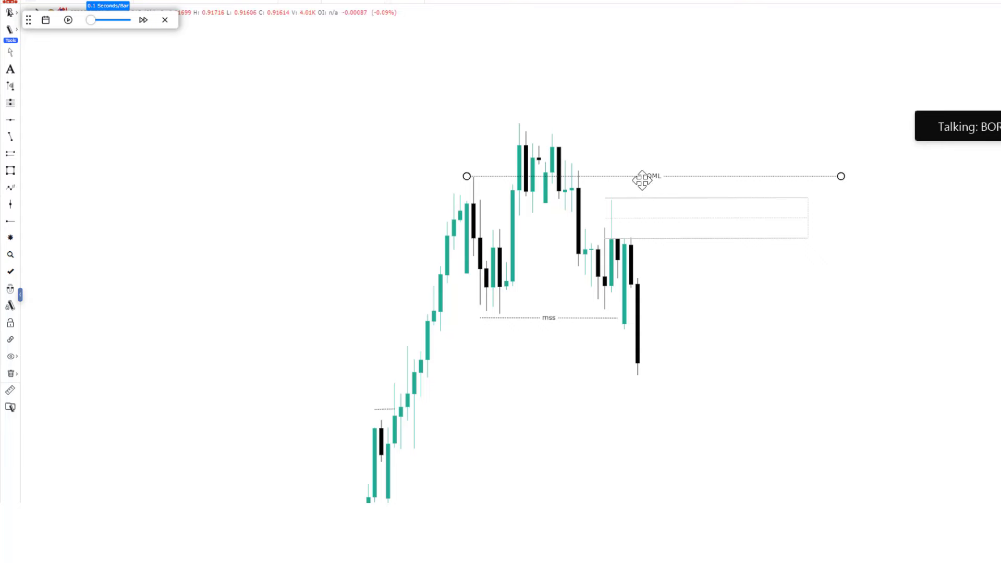
click(741, 176)
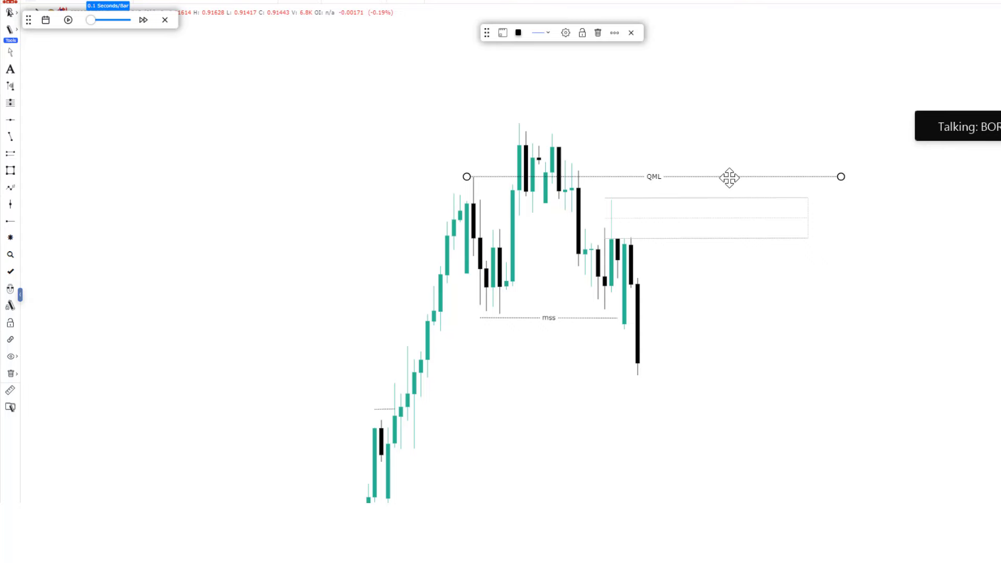
drag(674, 176, 674, 203)
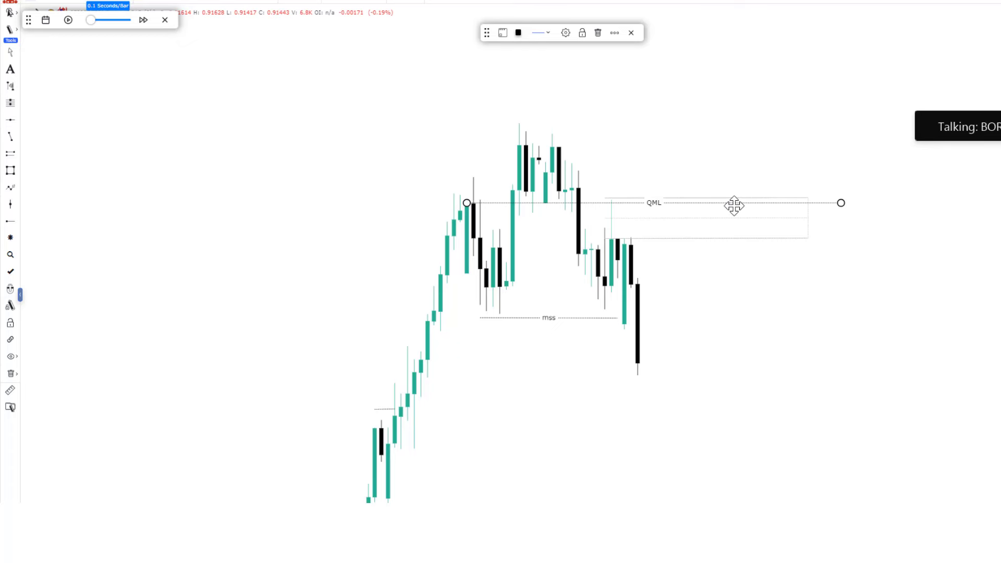
Step: Raise the QML line from the candle bodies to the wick high of the swing high
drag(734, 206, 733, 181)
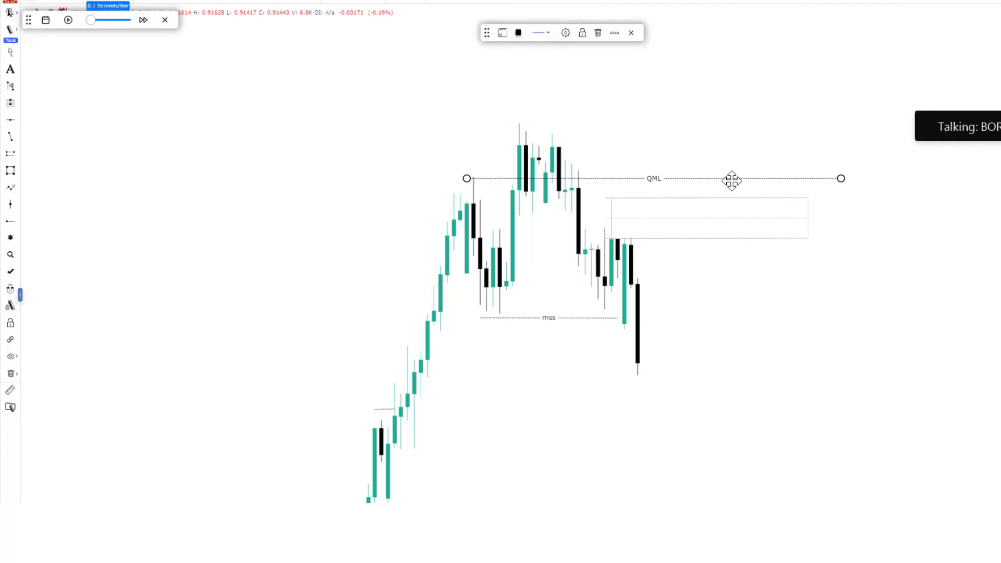
drag(491, 175, 490, 172)
click(726, 154)
scroll(740, 290, up, 1)
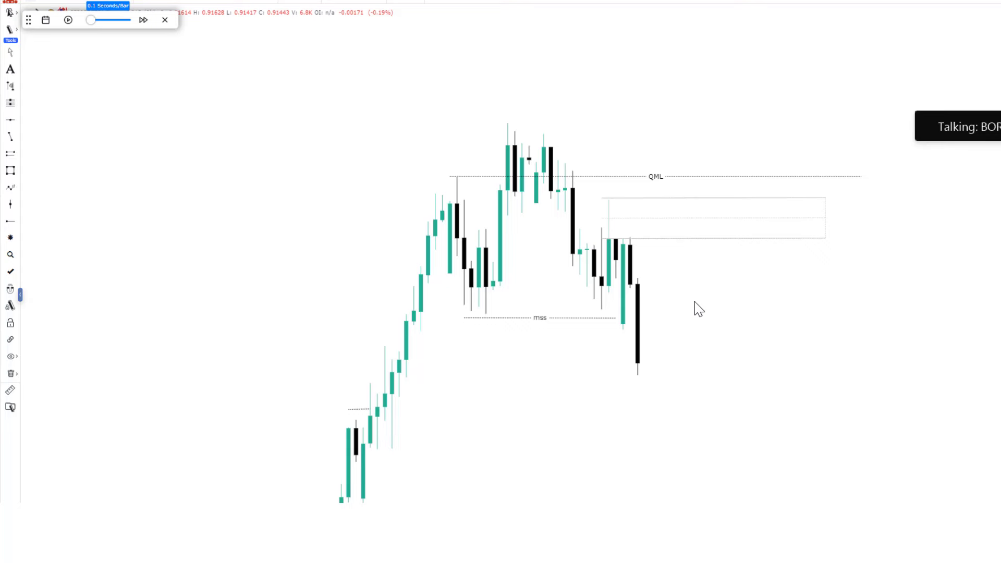
Step: Delete the parallel channel drawn at the small swing high before the mss break, keeping the QML line
click(724, 177)
key(Delete)
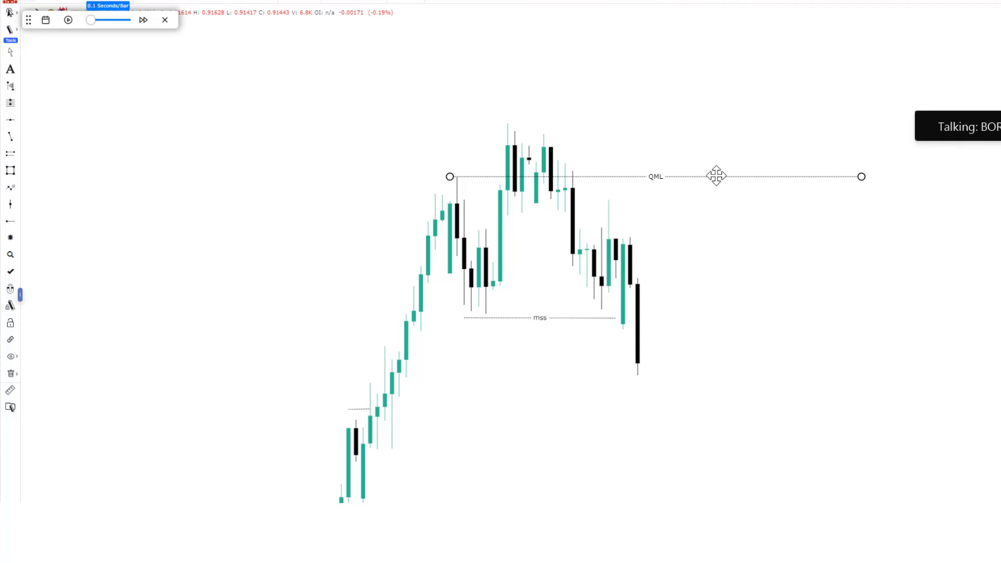
scroll(733, 250, up, 2)
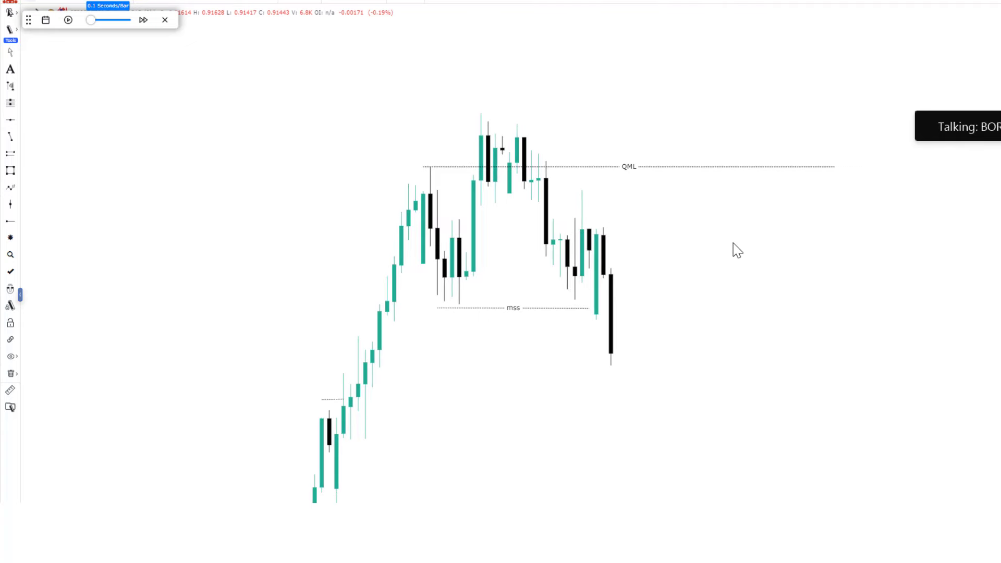
Step: Play the bar replay until price returns to the QML line and turns down, and pause it to review the reaction
click(68, 21)
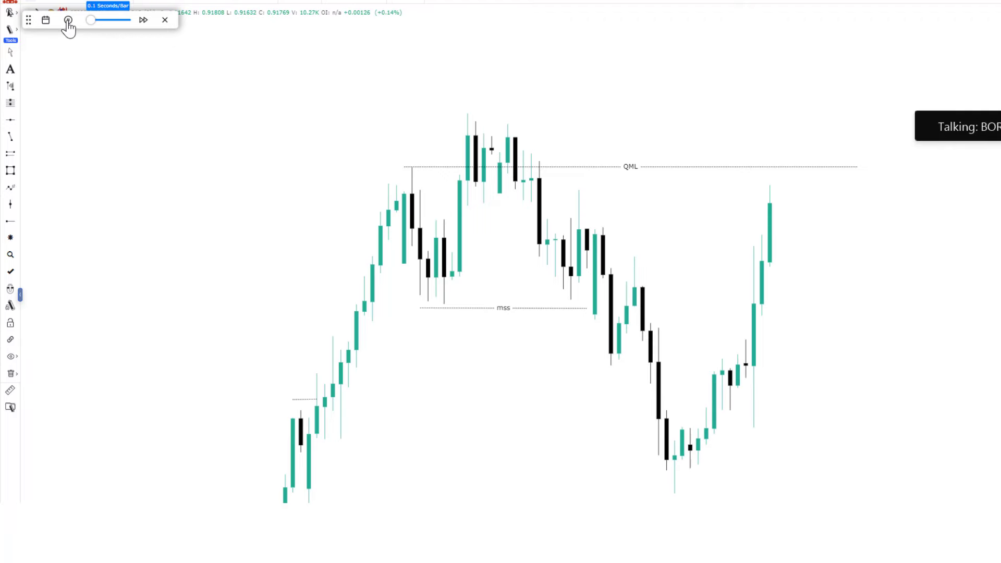
click(68, 21)
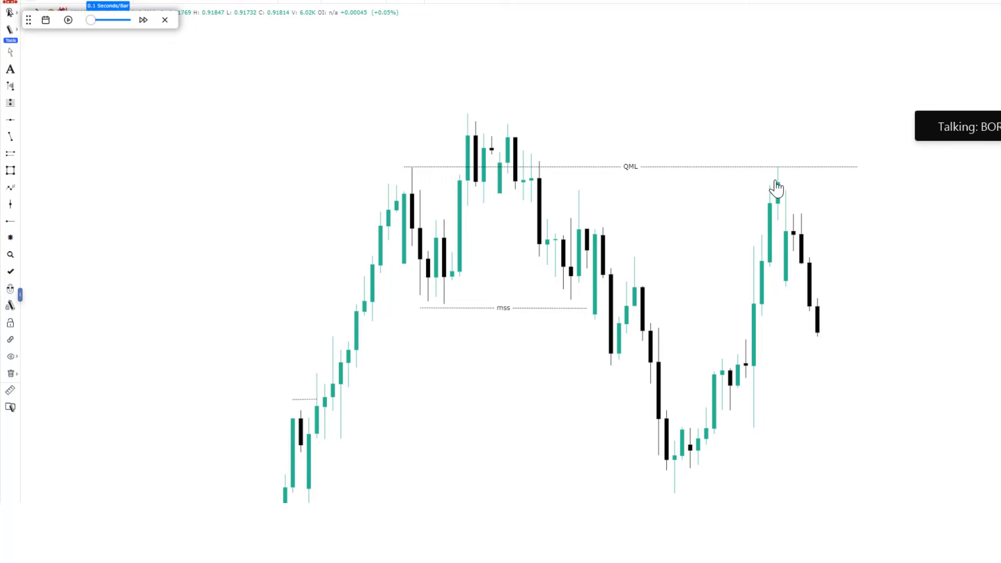
drag(912, 334, 742, 245)
scroll(786, 248, down, 2)
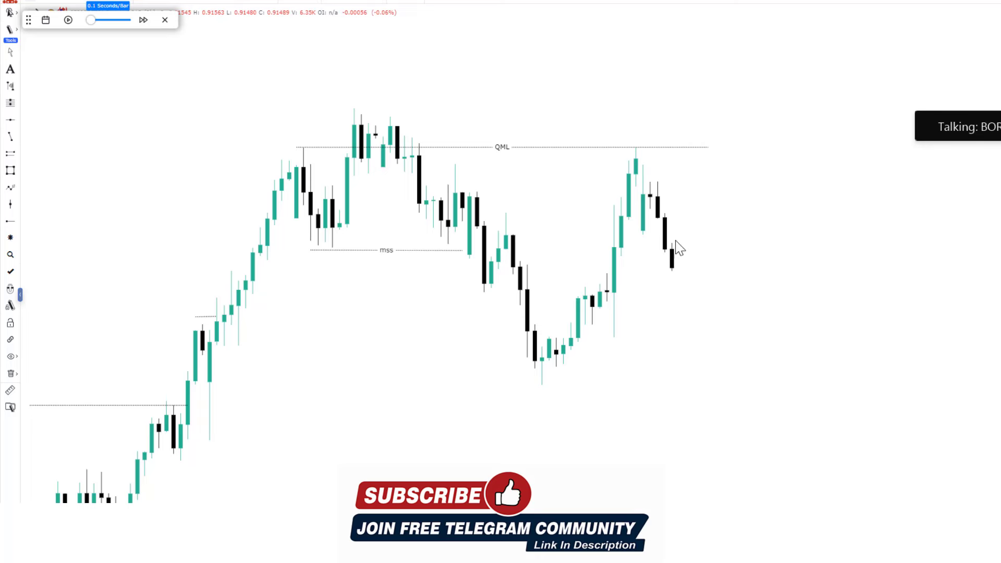
Step: Resume the bar replay until price falls far below the mss line and its later swing lows, and pause it
click(68, 20)
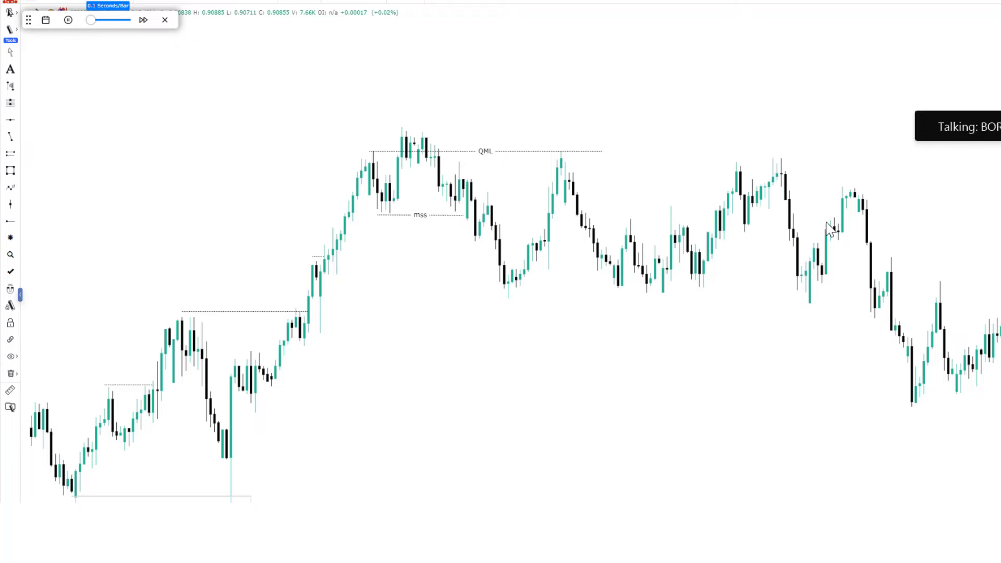
drag(831, 229, 929, 223)
click(70, 23)
scroll(904, 417, up, 2)
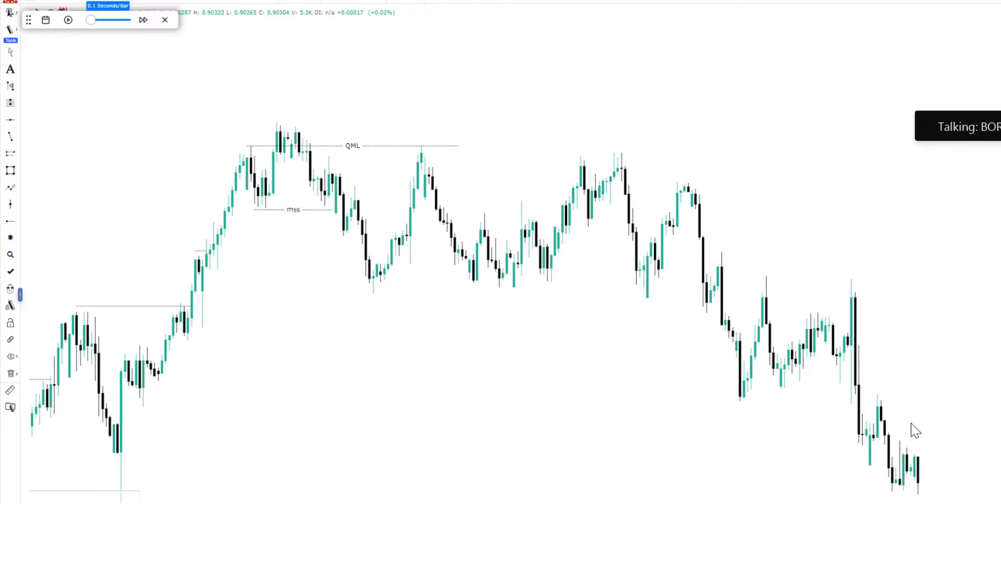
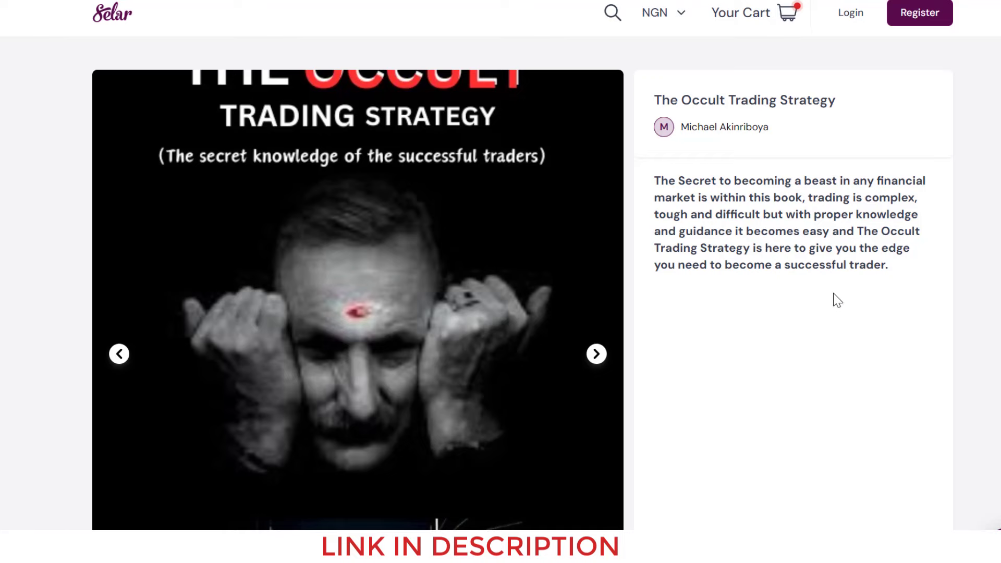
Step: Switch to the Selar product page of The Occult Trading Strategy and examine its preview images, description and price
scroll(833, 299, down, 5)
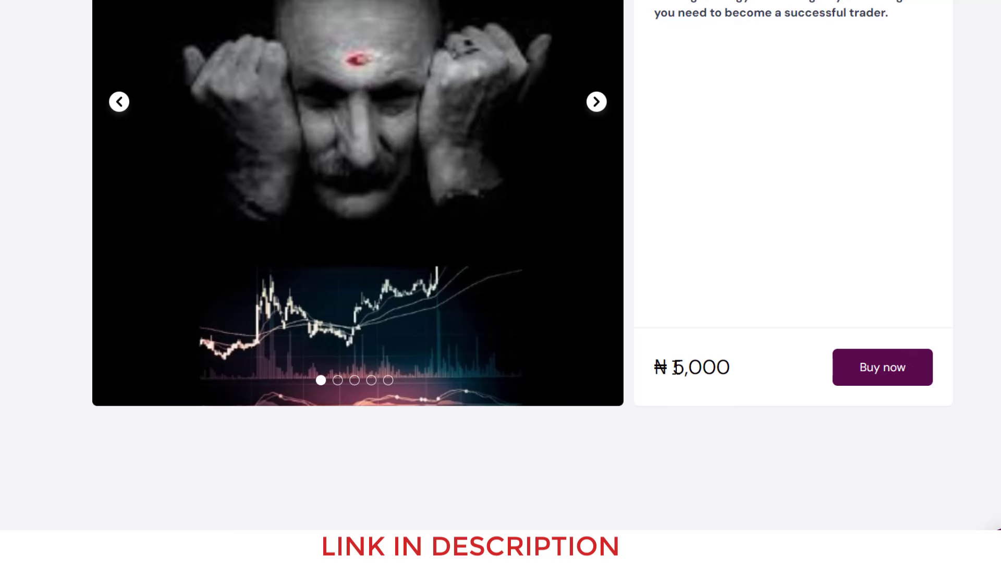
scroll(610, 195, up, 3)
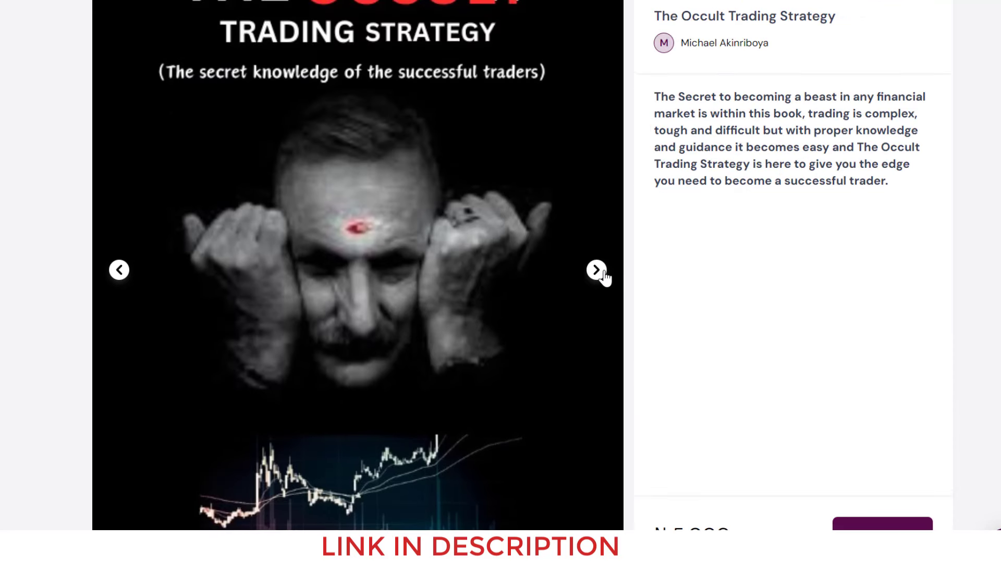
click(596, 271)
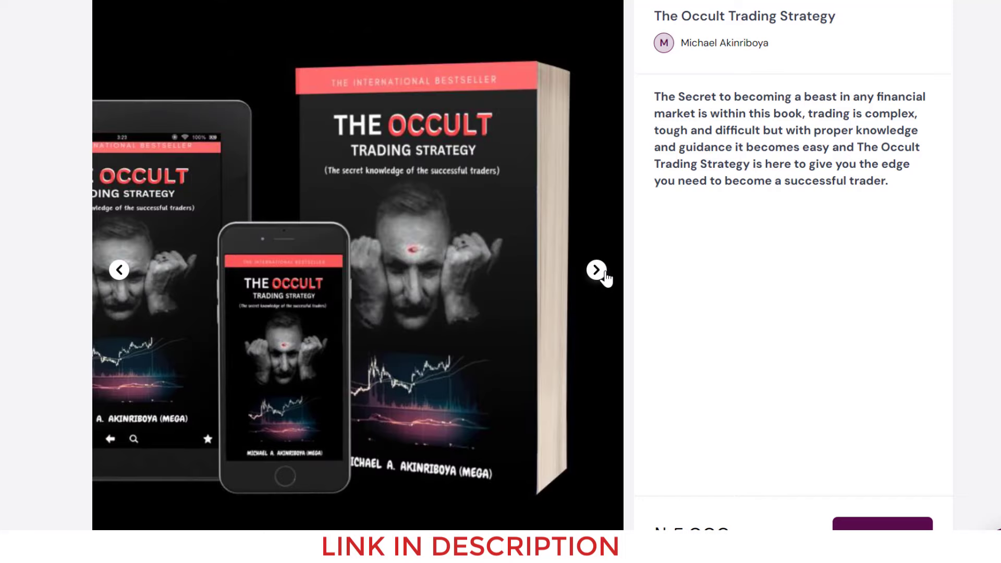
click(604, 278)
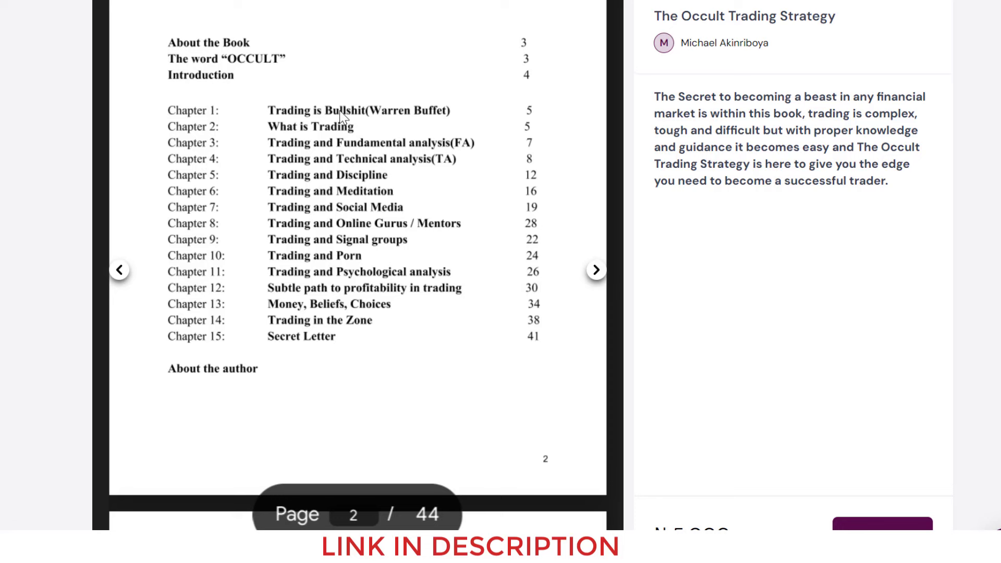
click(597, 273)
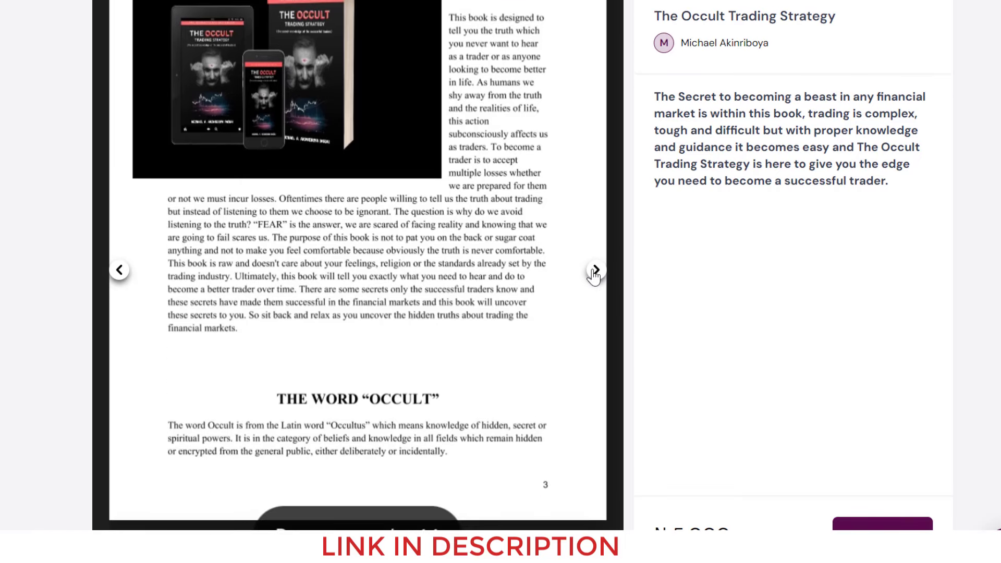
click(595, 271)
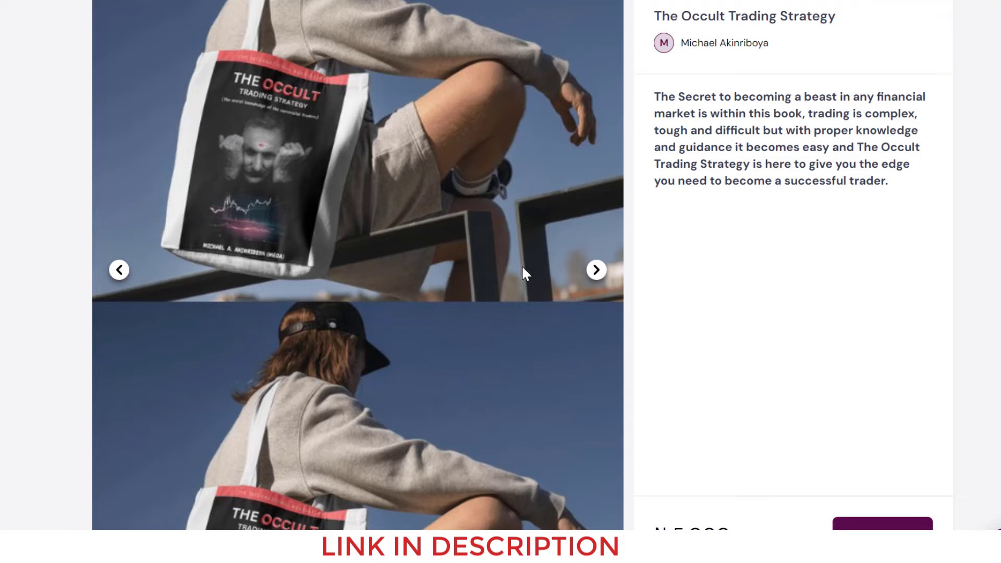
scroll(522, 266, up, 2)
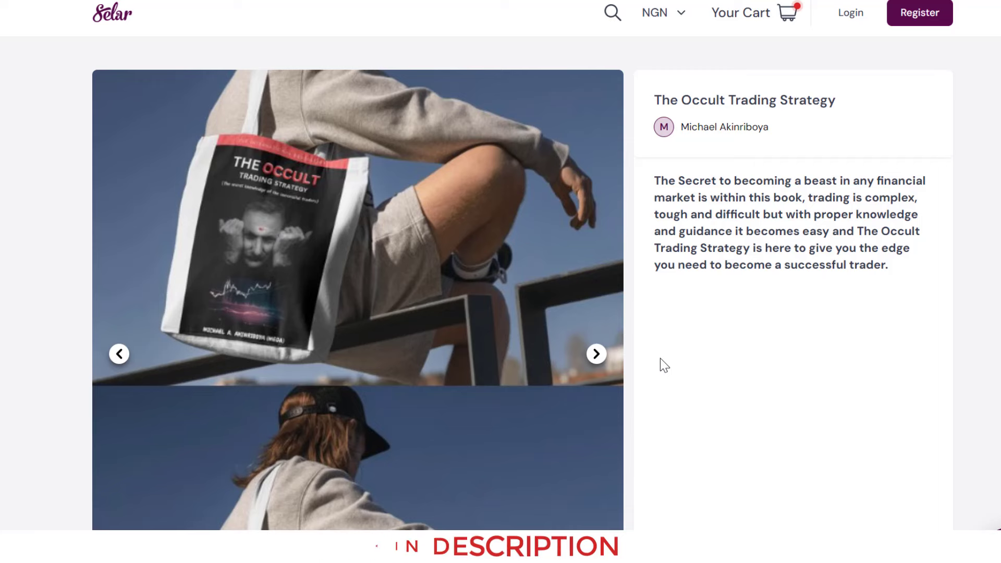
scroll(660, 358, down, 5)
scroll(708, 383, up, 5)
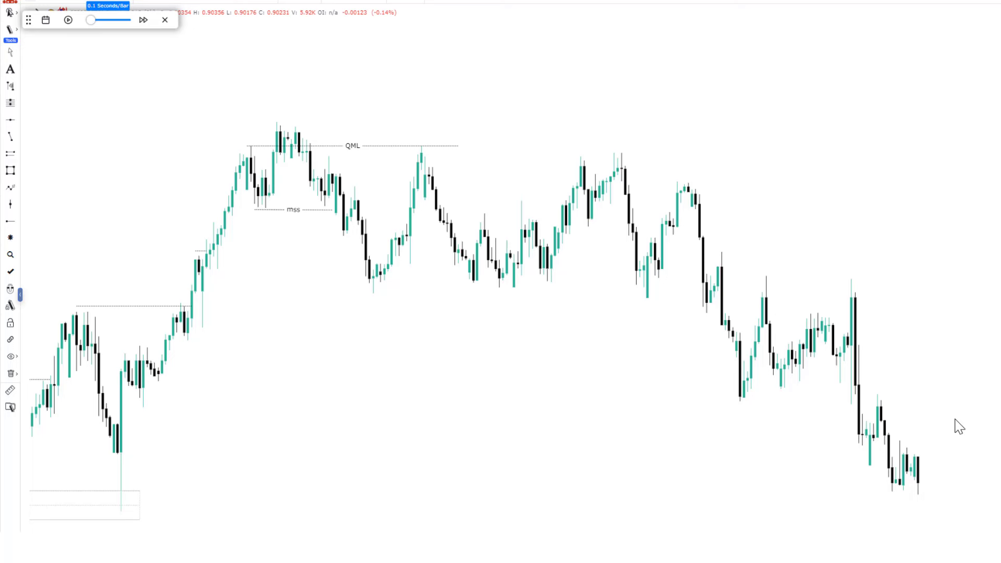
Step: Back on the AUDCAD chart, draw a horizontal trend line from the low after the double top to the candle that breaks it
drag(707, 270, 616, 269)
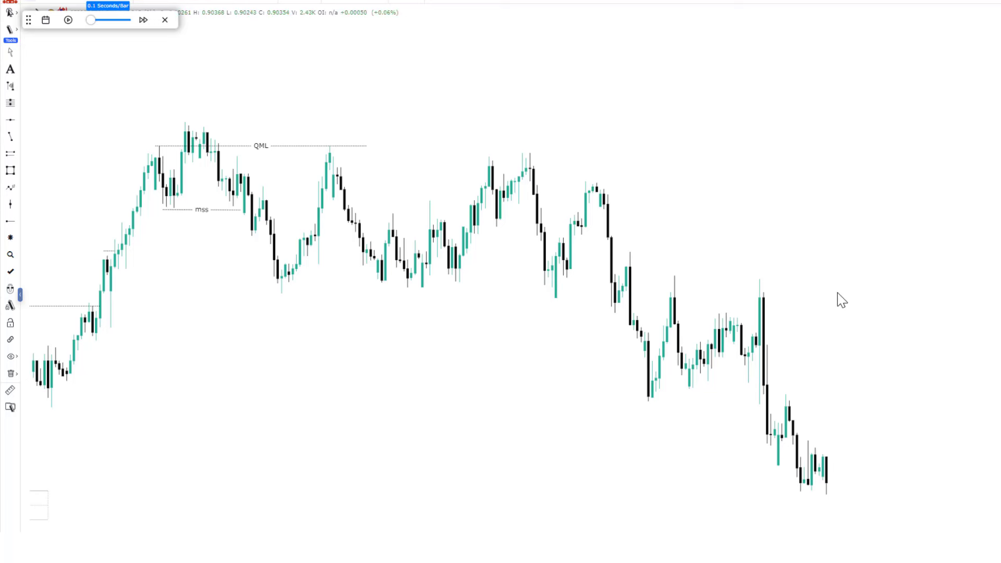
click(10, 137)
click(556, 302)
click(613, 308)
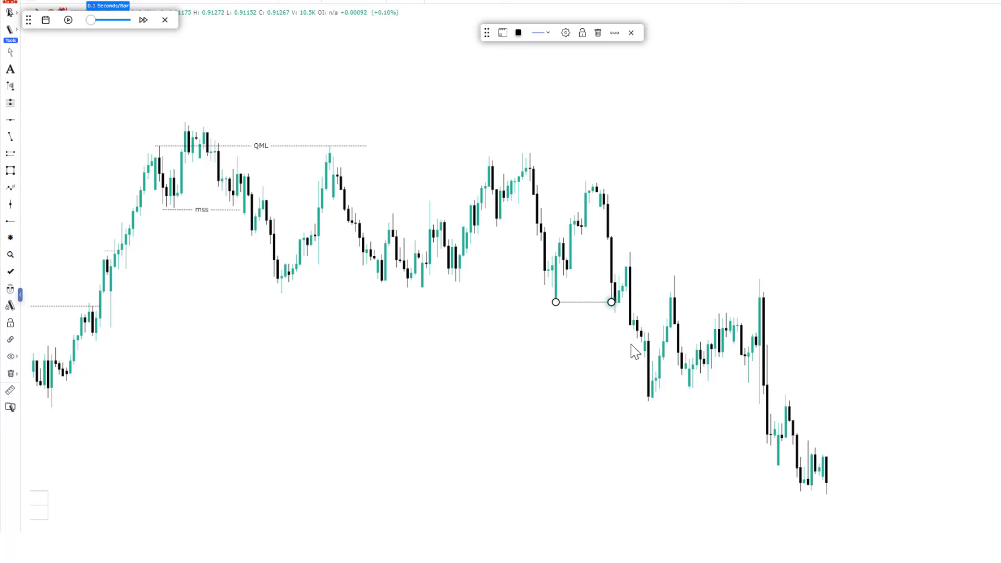
Step: Draw a short horizontal trend line under the next lower low, ending at the candle that breaks it
click(10, 136)
click(611, 317)
click(626, 317)
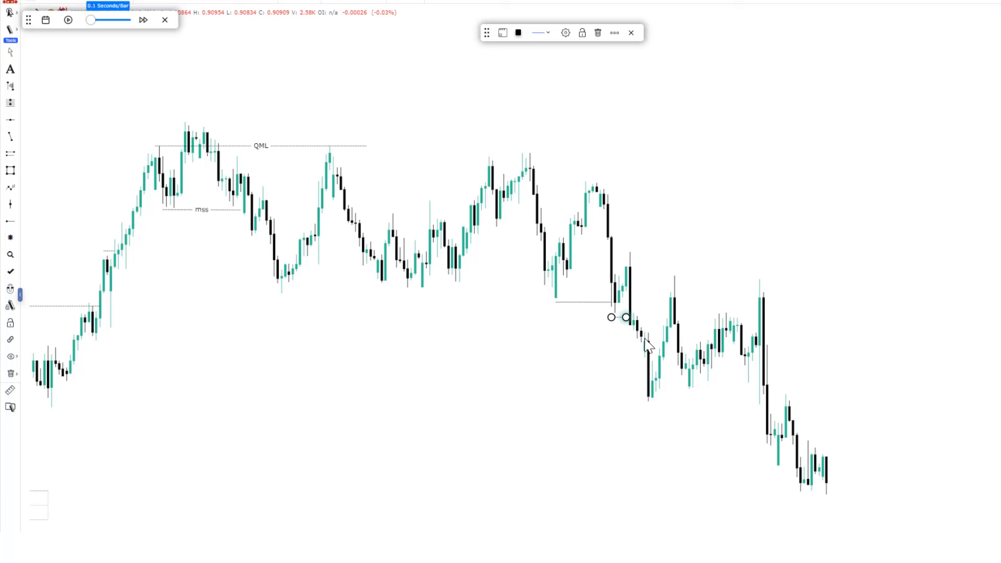
click(715, 224)
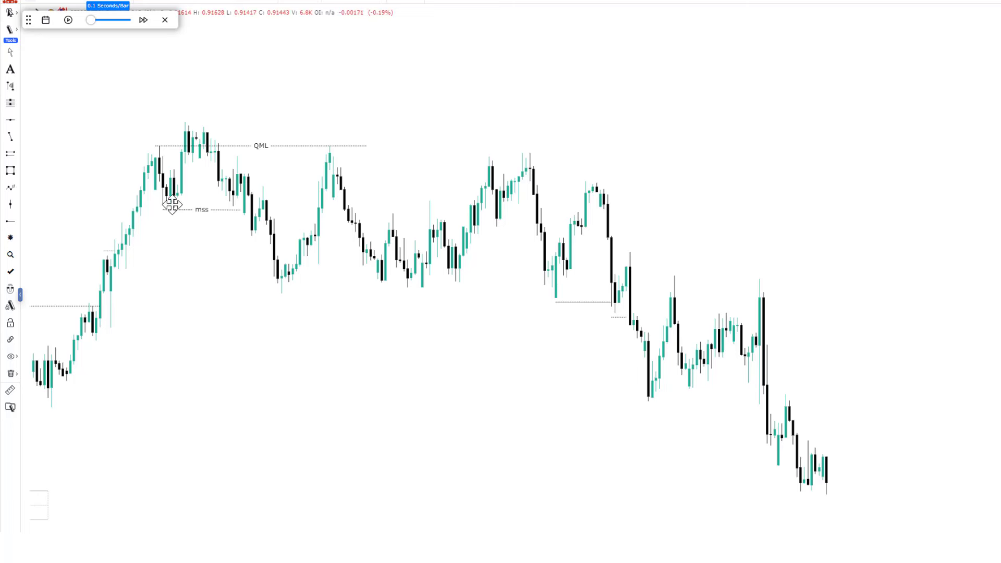
Step: Draw a parallel channel over the small pullback high before the second broken low, reaching its wick and extending past the next rally's peak
click(11, 153)
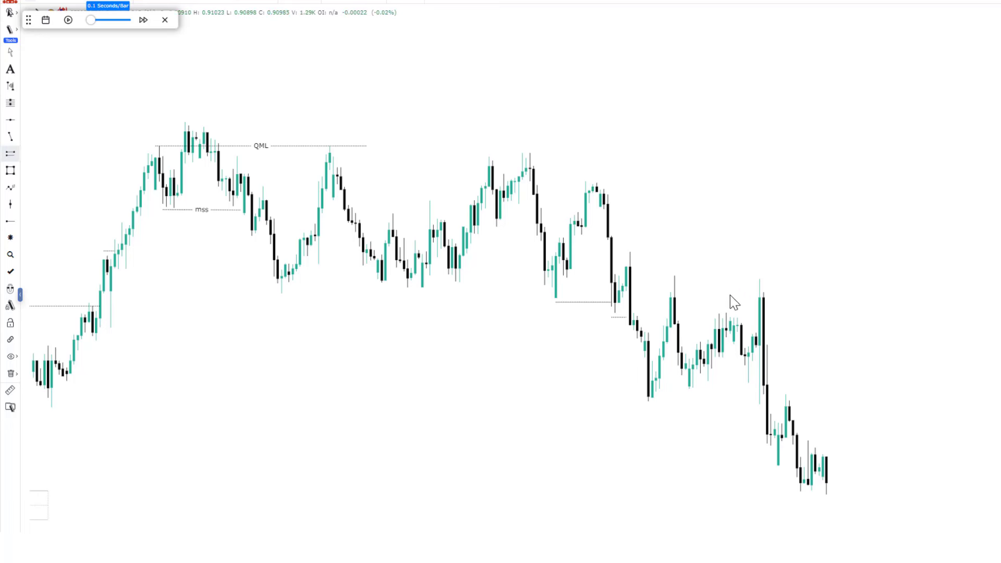
click(630, 292)
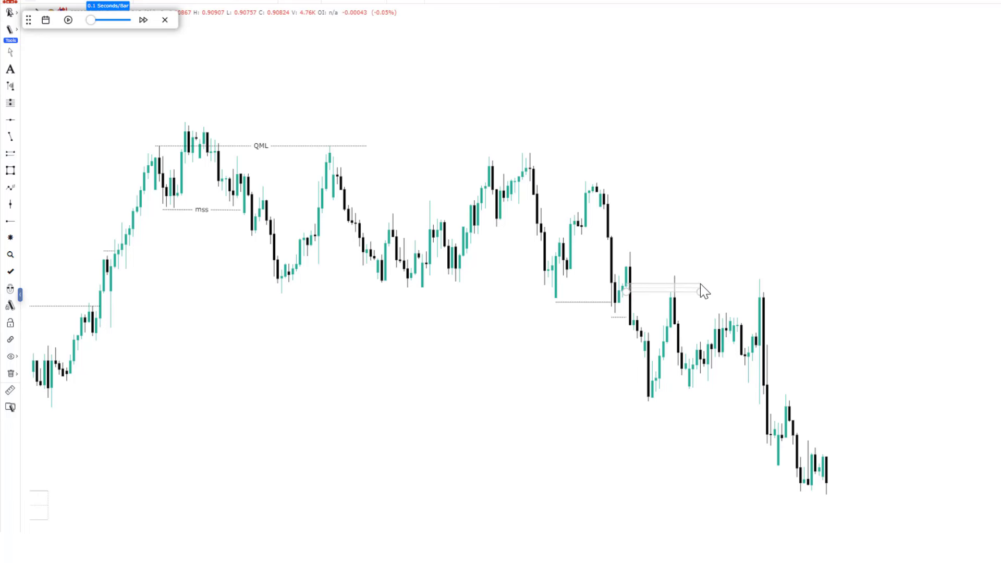
click(699, 290)
click(708, 253)
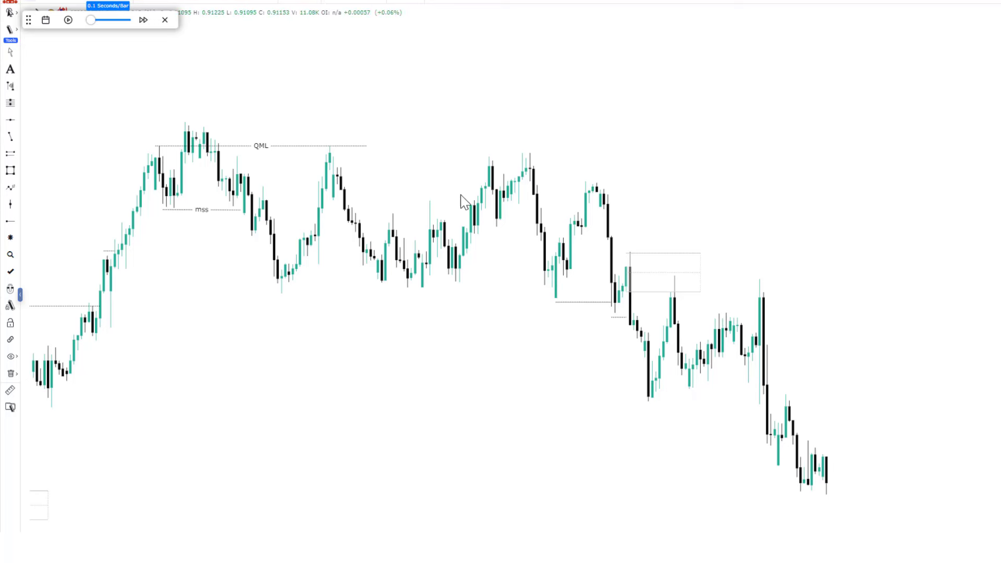
Step: Draw a horizontal trend line over the consolidation highs below the channel, ending at the tall bullish candle that breaks them
click(10, 137)
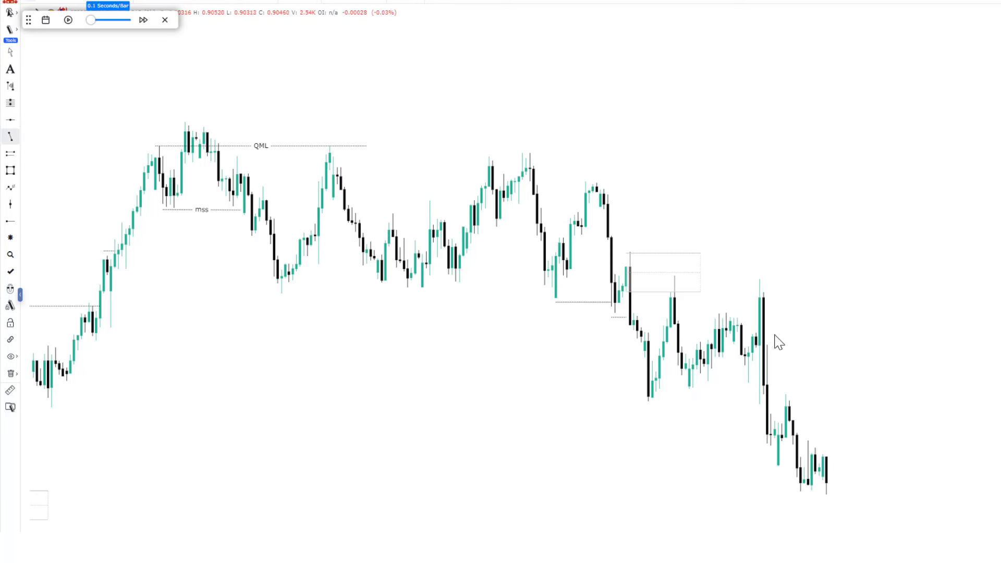
click(714, 312)
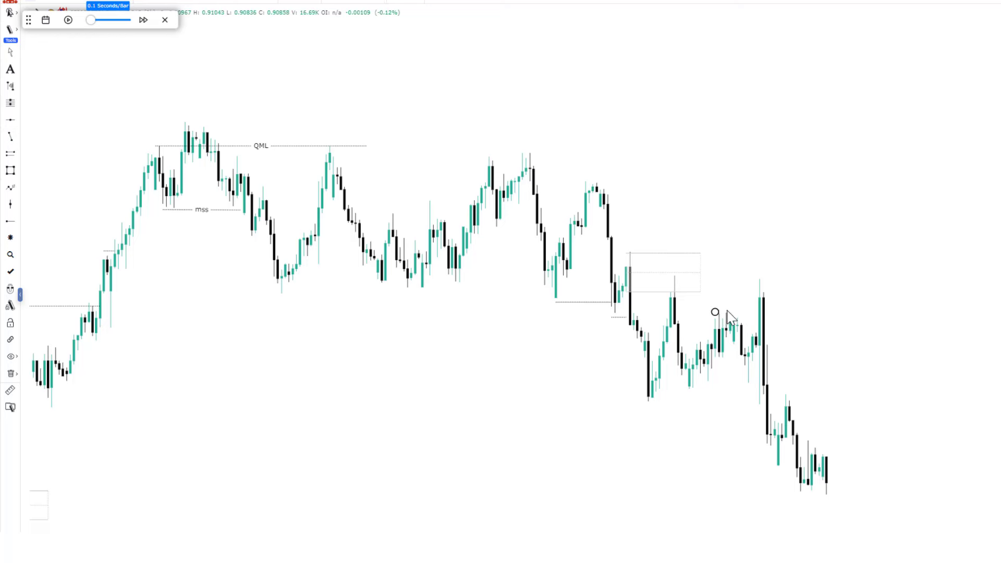
click(760, 312)
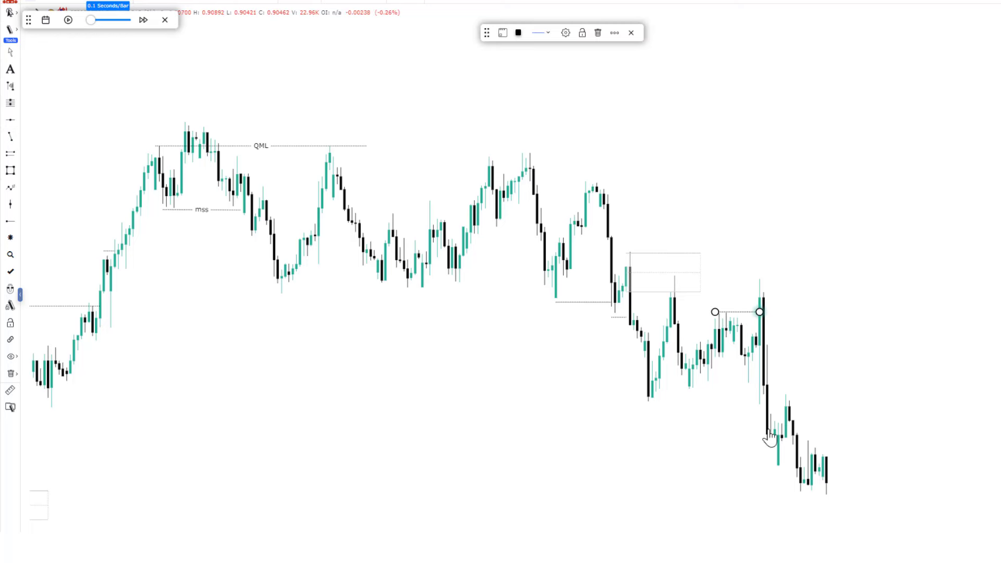
Step: Draw a horizontal trend line from the major low before the consolidation to the long bearish candle that breaks it
click(10, 136)
click(646, 407)
click(761, 410)
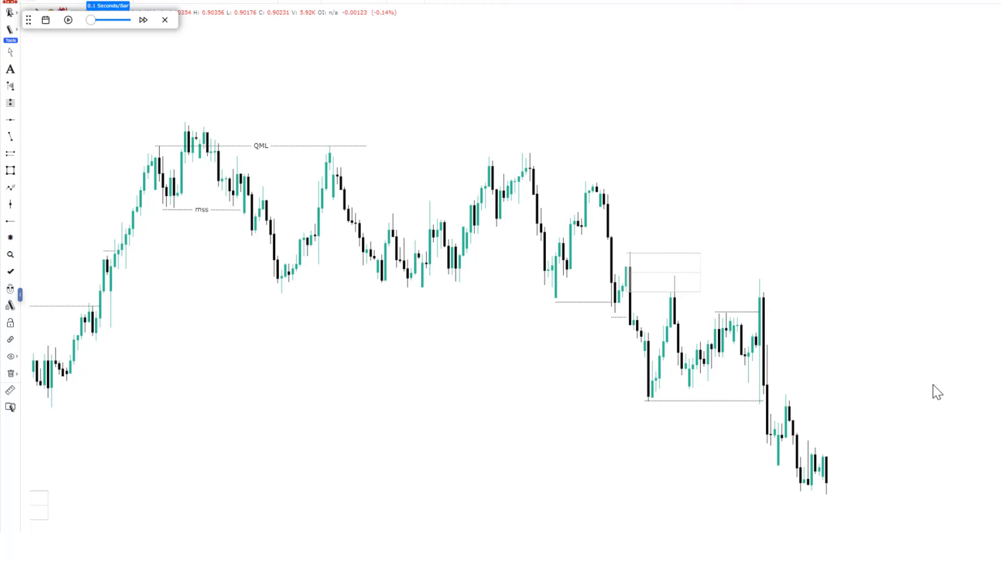
Step: Draw a short horizontal trend line under the small low before the latest drop, ending at the candle that breaks it
drag(894, 406, 811, 343)
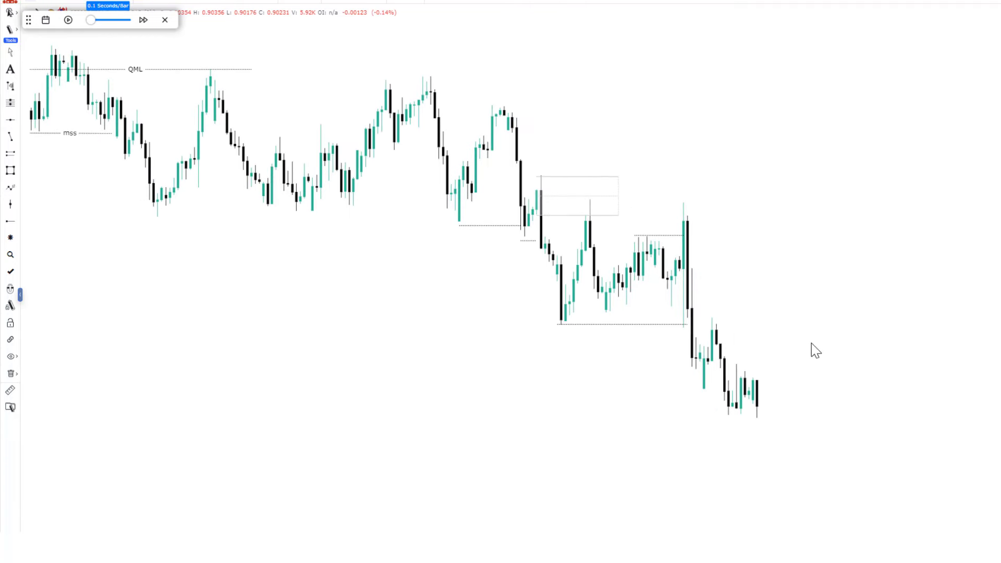
drag(985, 353, 719, 361)
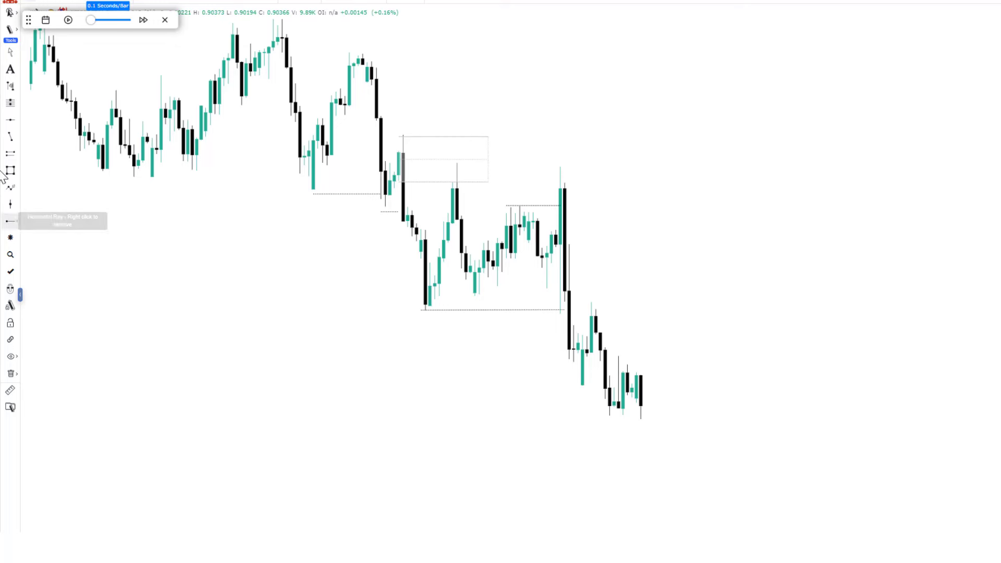
click(10, 137)
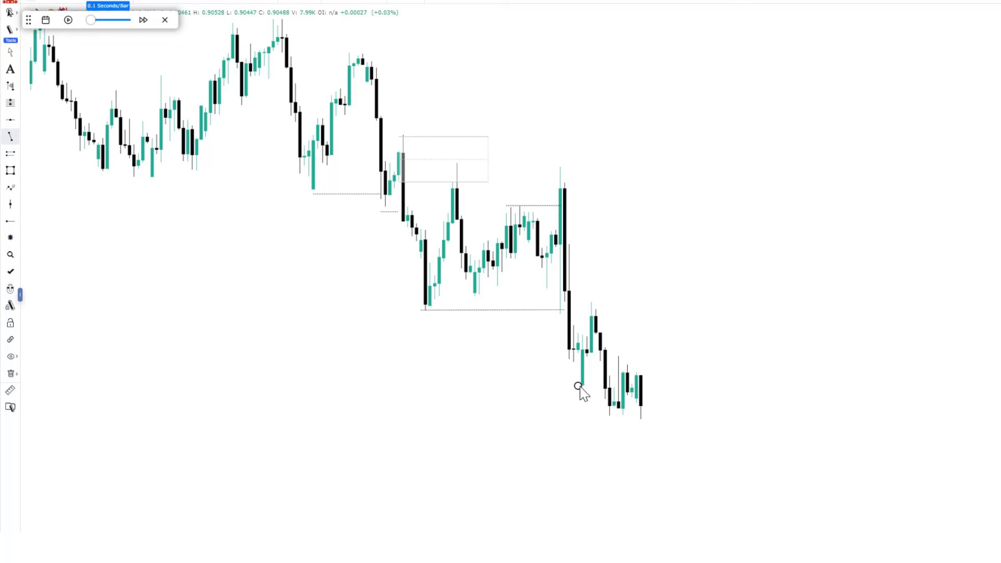
drag(578, 388, 610, 388)
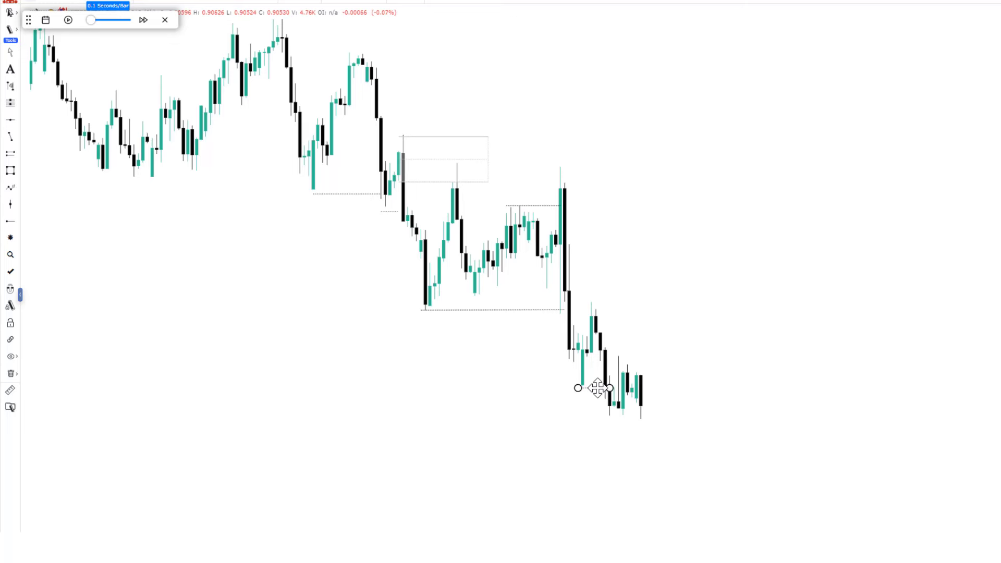
click(624, 361)
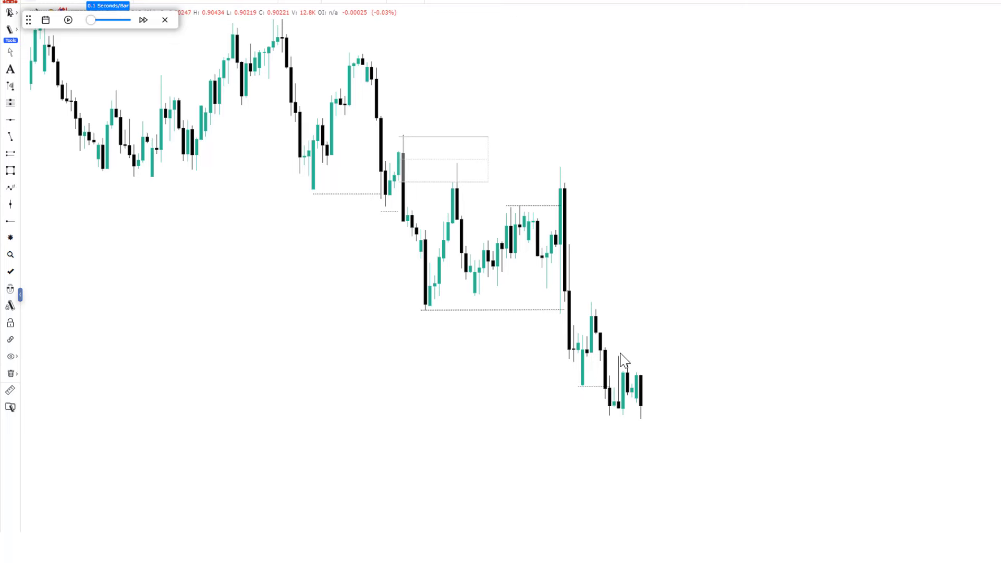
Step: Draw a parallel channel over the pullback high before the latest broken low, reaching its wick and extending well past the newest candle
click(10, 154)
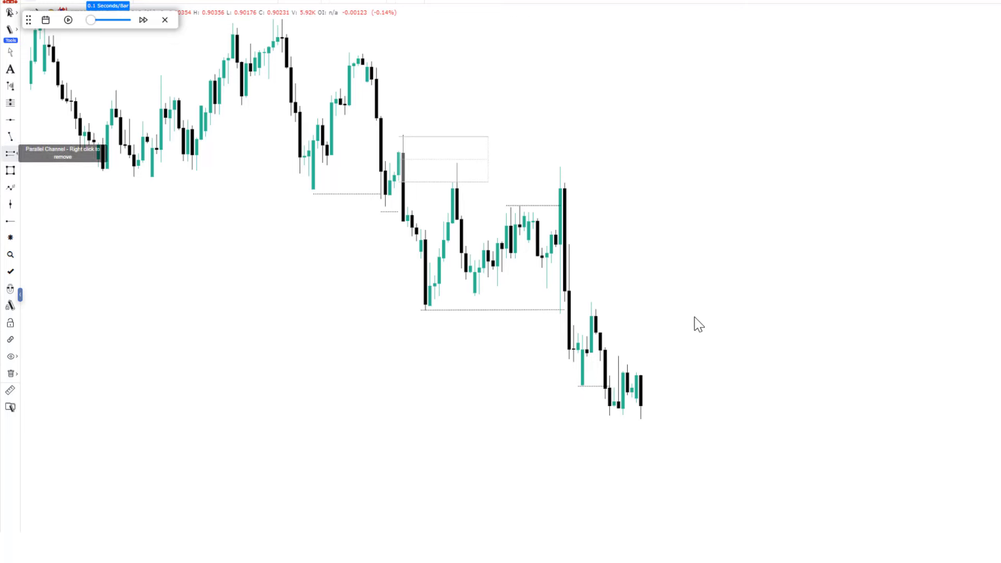
click(592, 337)
click(784, 337)
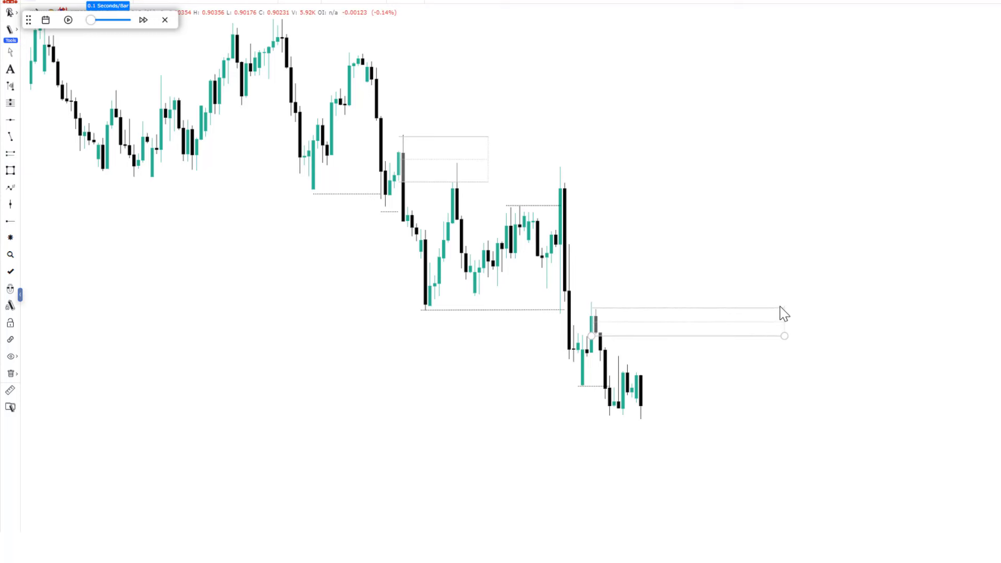
click(781, 303)
drag(786, 337, 753, 338)
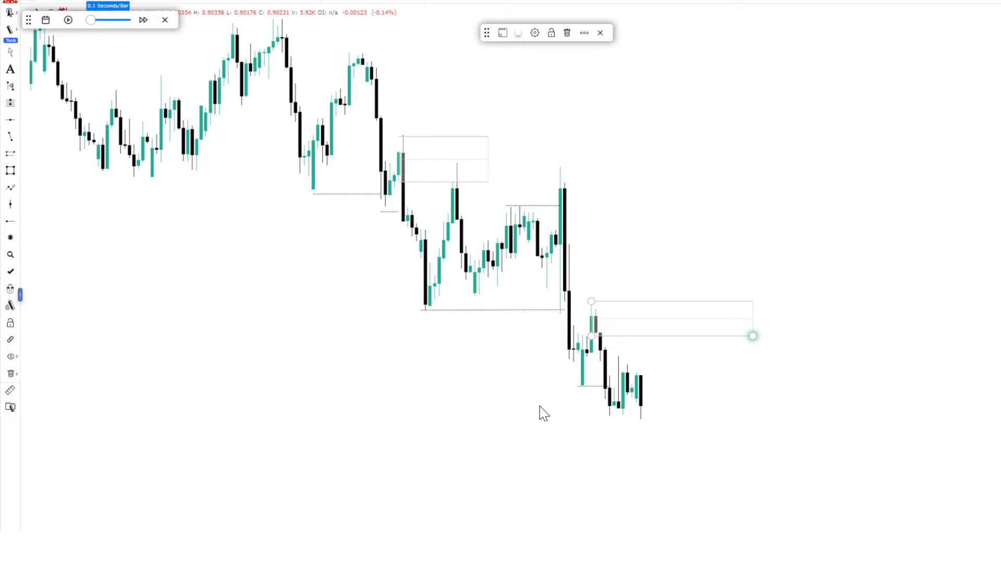
click(224, 391)
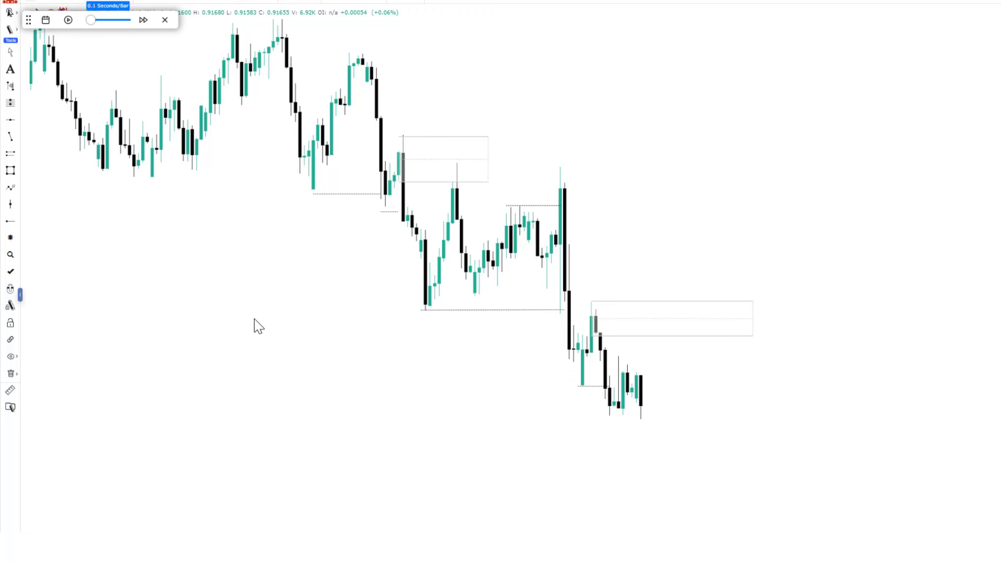
Step: Resume the bar replay in stages until price trades into the newest channel, breaks above it and pulls back
scroll(257, 230, down, 2)
drag(257, 231, 416, 400)
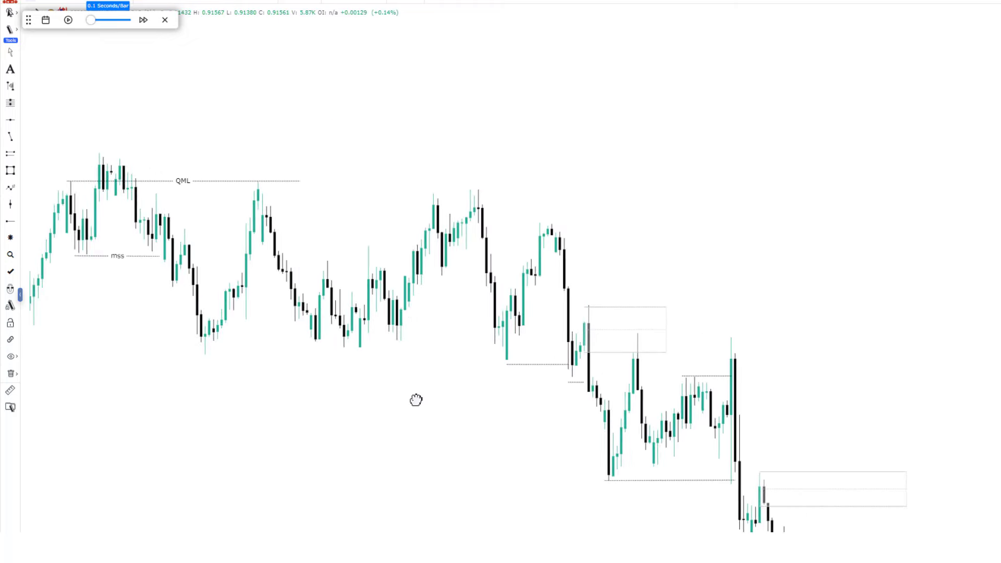
scroll(159, 223, down, 1)
mouse_move(193, 181)
mouse_down()
mouse_move(198, 138)
mouse_move(196, 173)
mouse_up()
drag(855, 354, 738, 210)
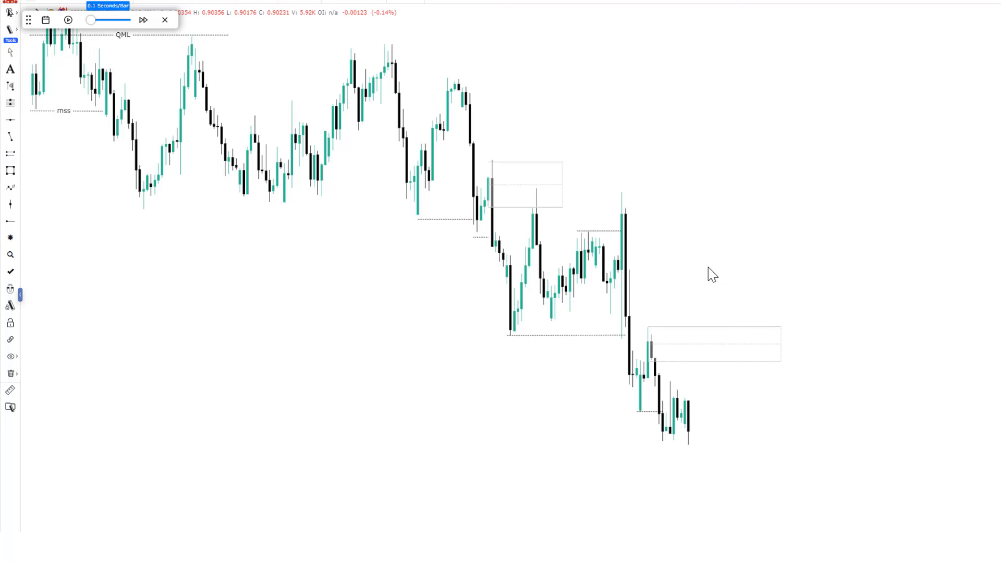
scroll(708, 269, up, 1)
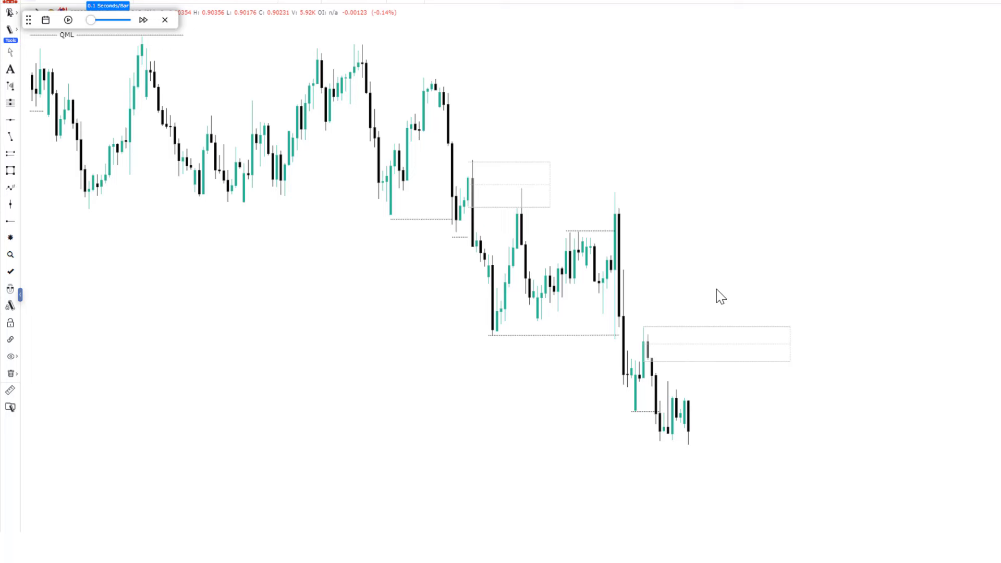
click(68, 20)
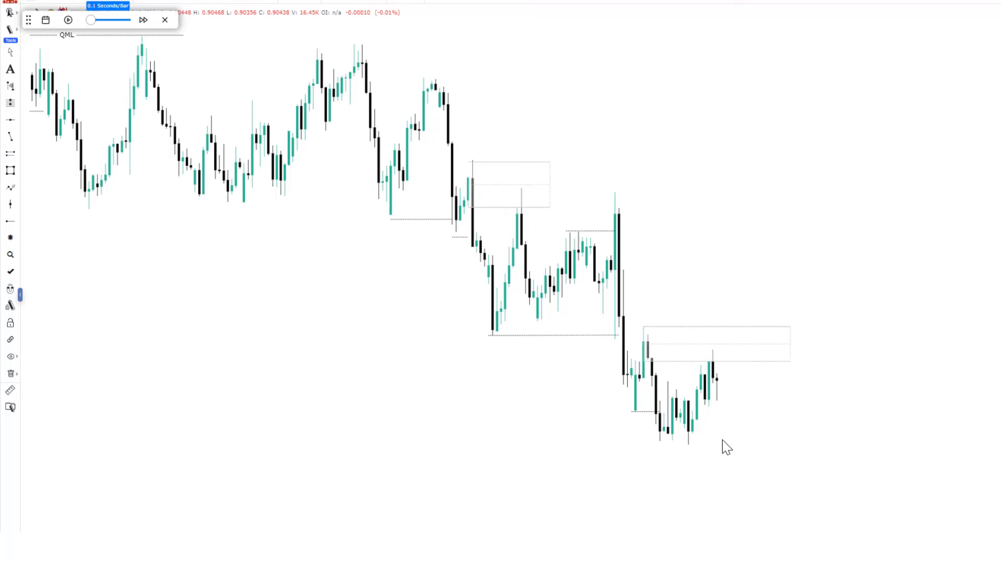
click(70, 23)
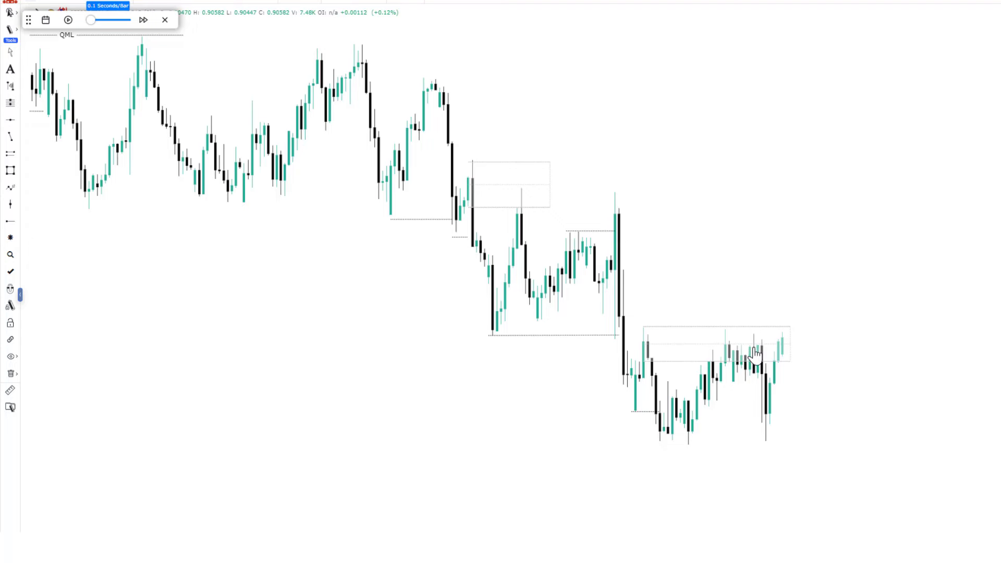
drag(878, 366, 840, 366)
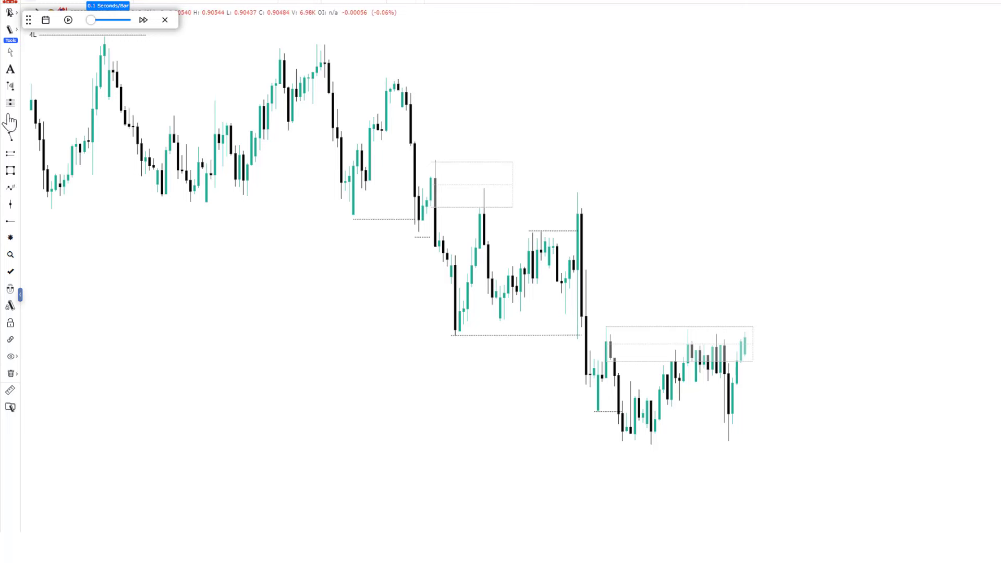
click(67, 20)
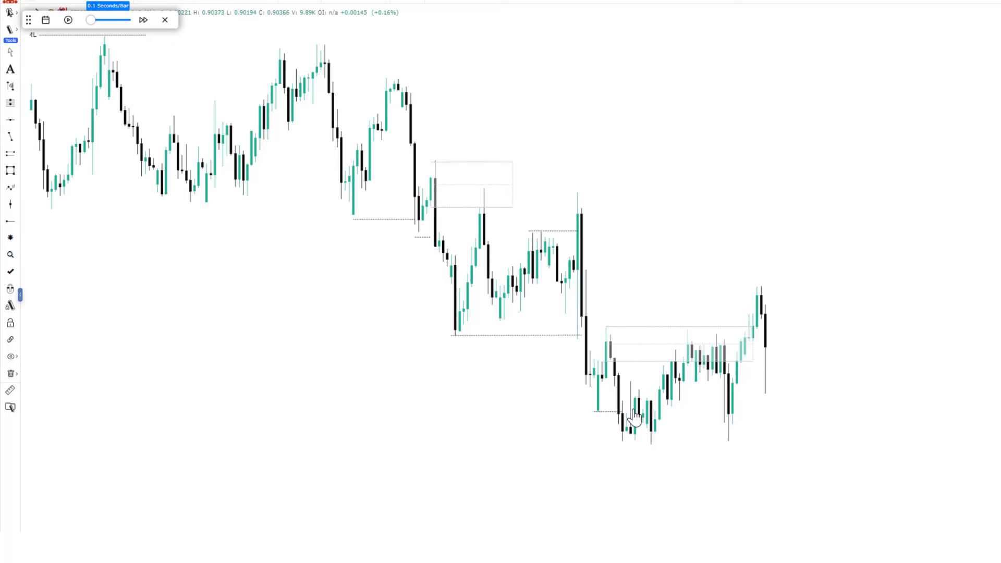
Step: Extend the short line at the broken low below the newest channel past the latest candle and label it QML
drag(650, 411, 879, 433)
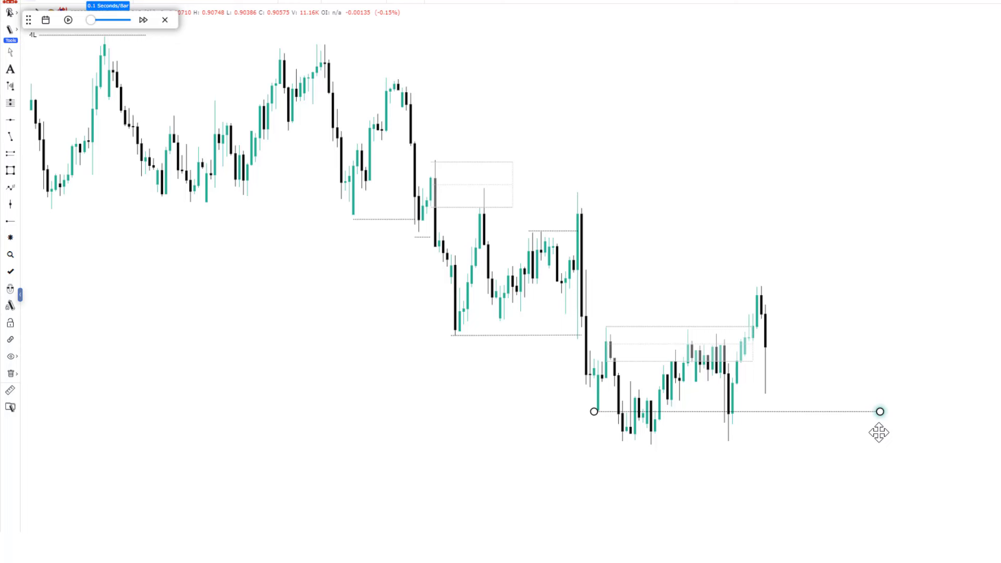
double_click(687, 414)
text(QML)
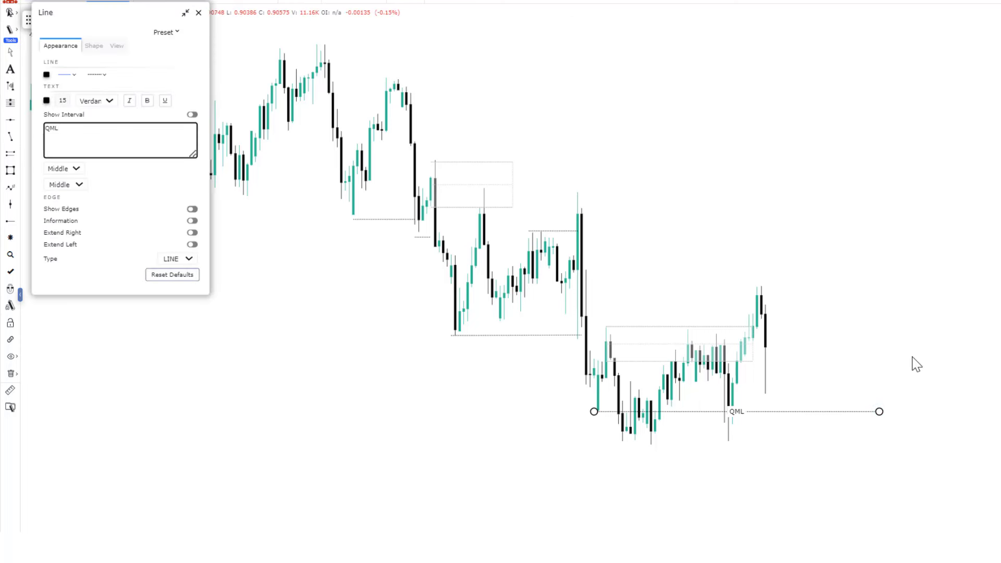
click(912, 362)
Step: Adjust the length of the QML line so that it ends just past the newest candle
drag(873, 412, 910, 412)
click(743, 394)
scroll(743, 394, up, 1)
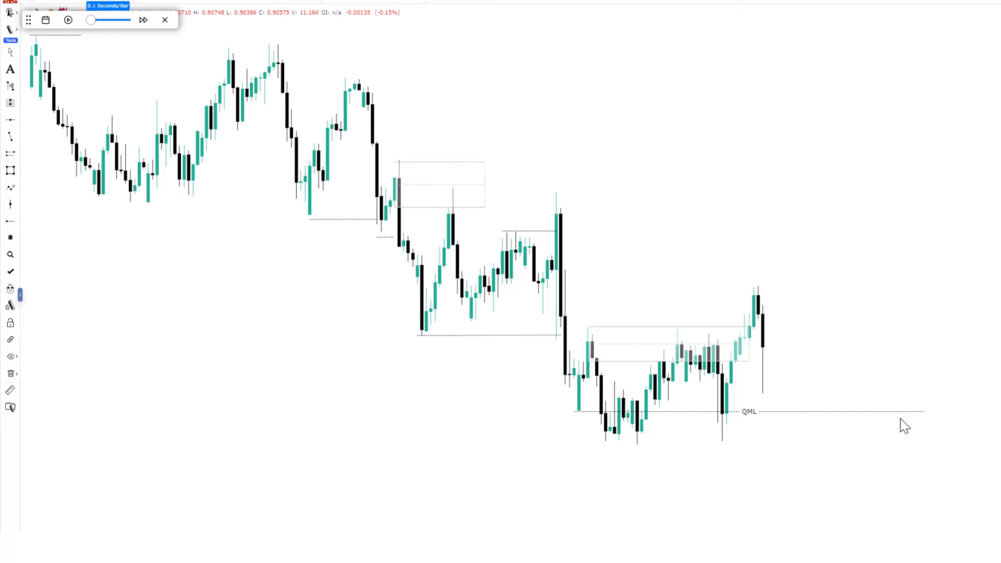
drag(927, 410, 768, 411)
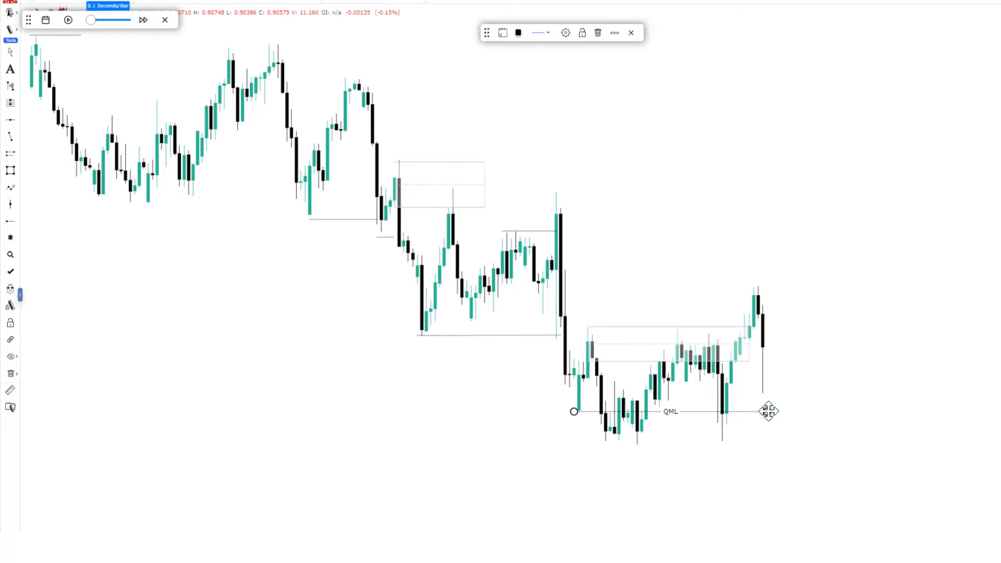
click(860, 413)
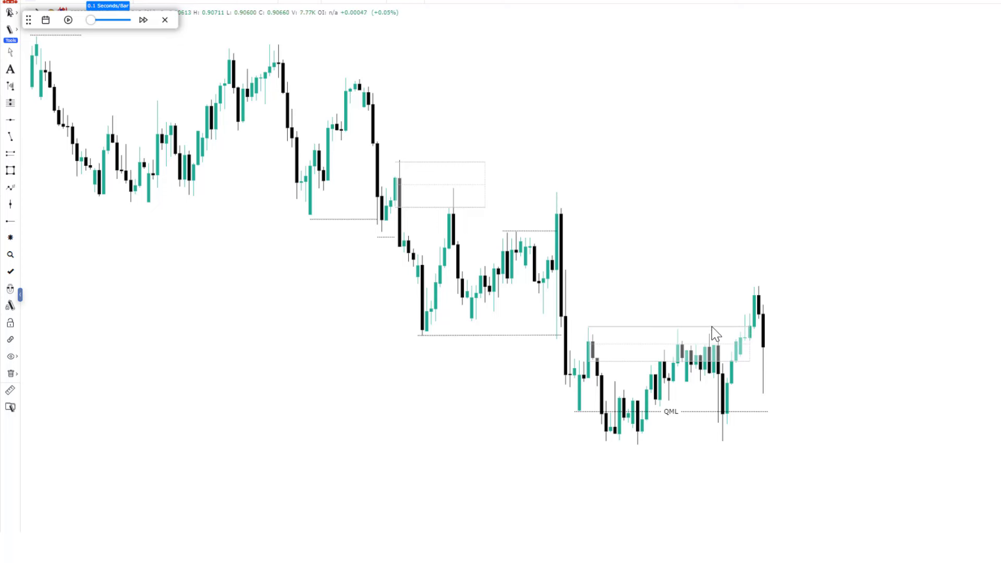
Step: Replace the newest channel with a horizontal line labelled MSS, from the pullback high to the bullish candle that breaks it
click(10, 136)
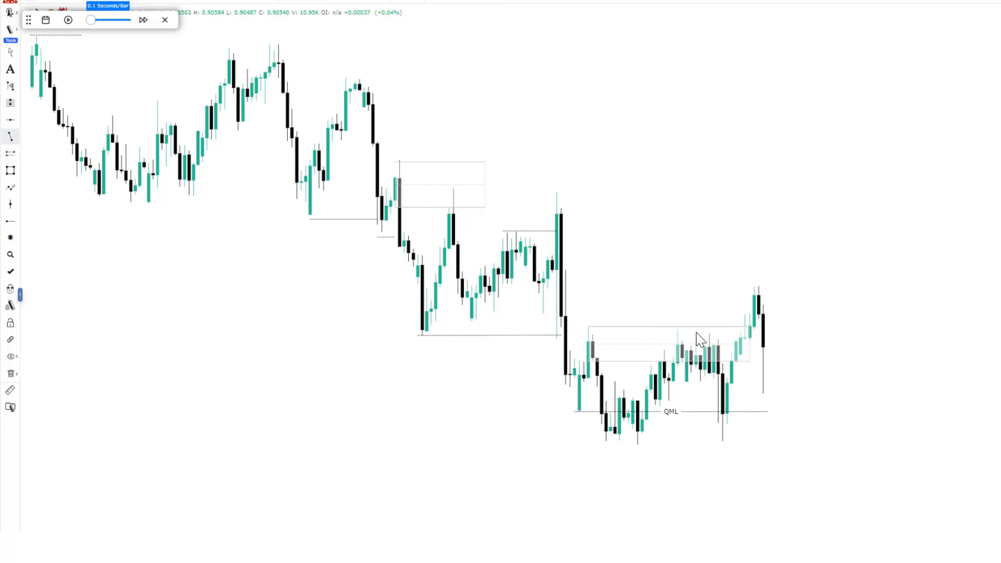
click(588, 318)
click(745, 318)
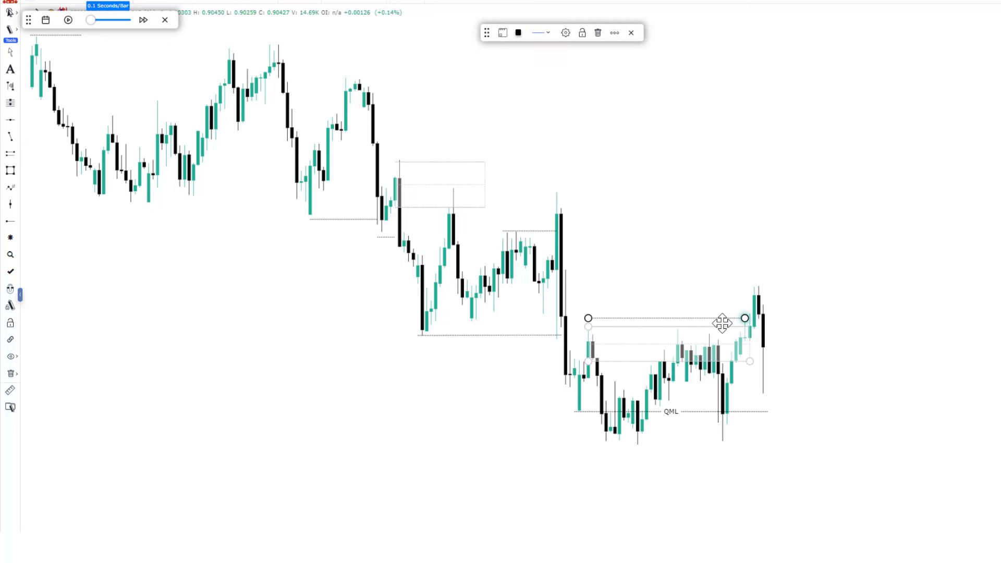
click(739, 354)
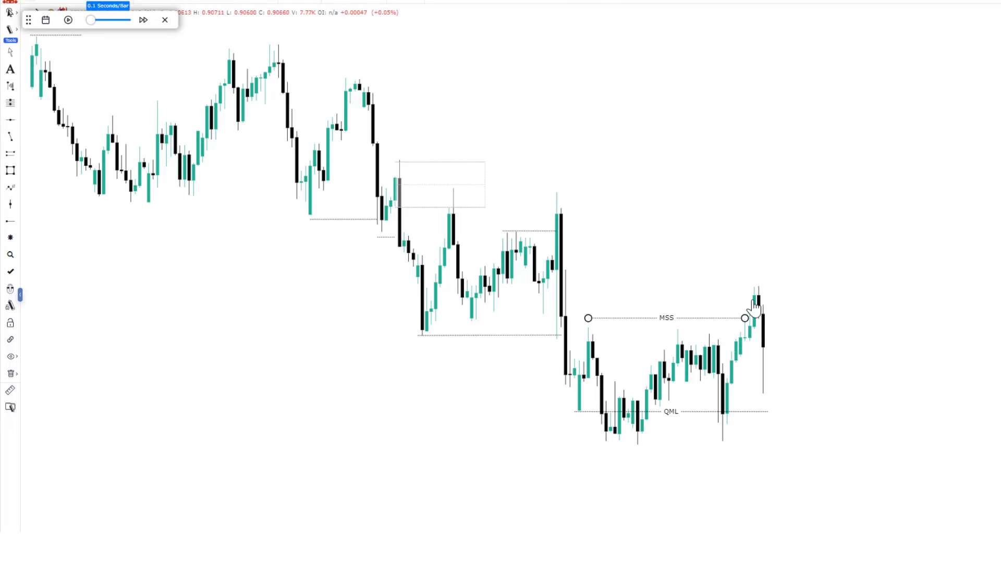
drag(692, 318, 691, 325)
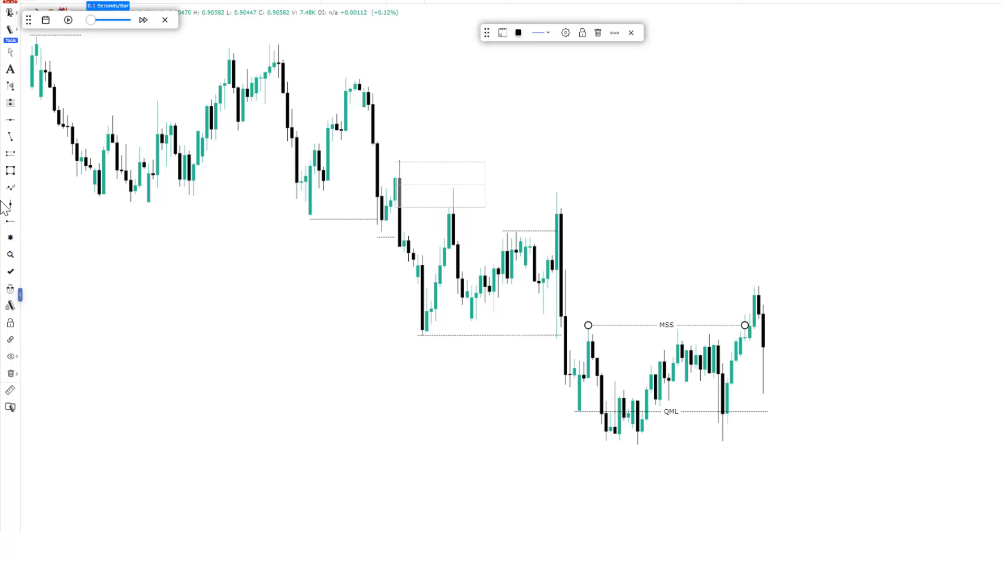
Step: Draw a parallel channel as a demand zone around the QML, from the last swing low's wick up and extending past the newest candle
click(10, 153)
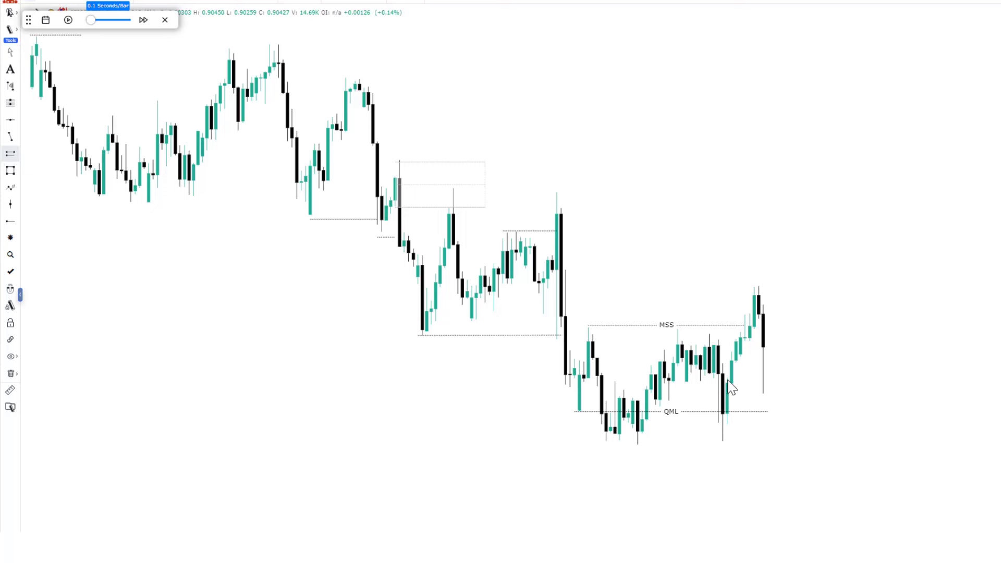
mouse_move(727, 381)
mouse_down()
mouse_move(797, 396)
mouse_move(797, 441)
mouse_up()
drag(794, 380, 885, 379)
click(718, 412)
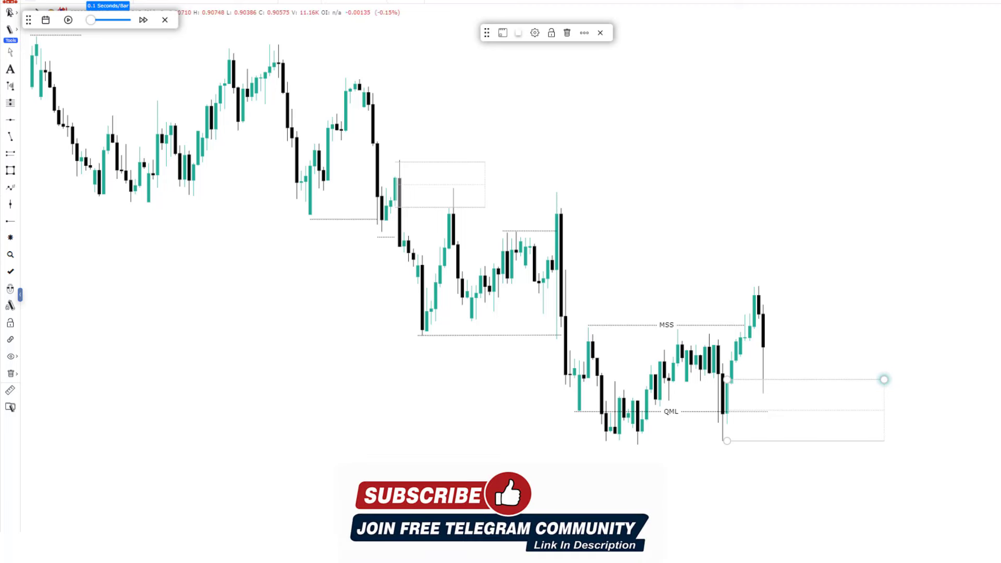
Step: Compress the price scale and move the QUASIMODO PATTERN title higher above the candles
drag(983, 261, 983, 281)
click(890, 261)
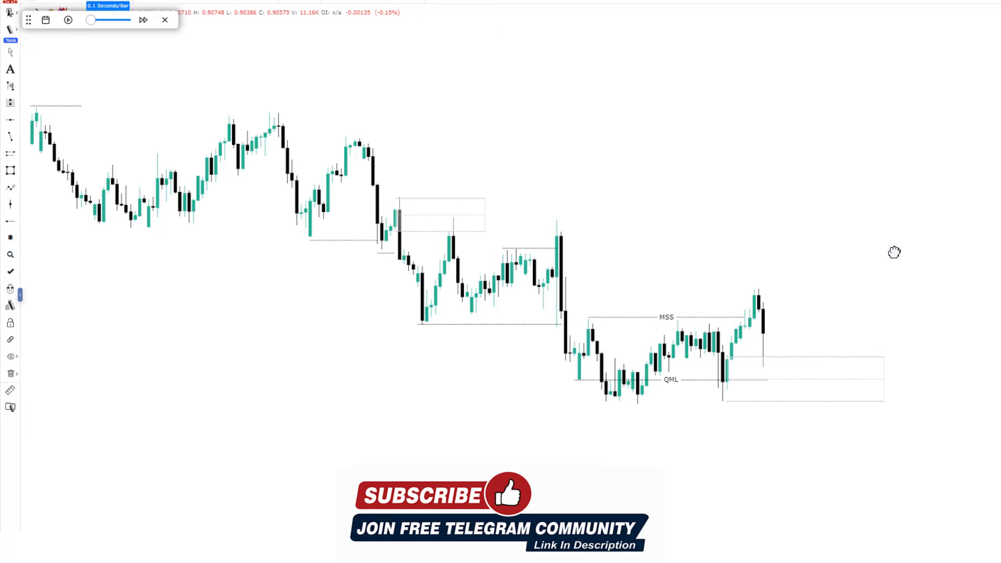
drag(894, 252, 831, 215)
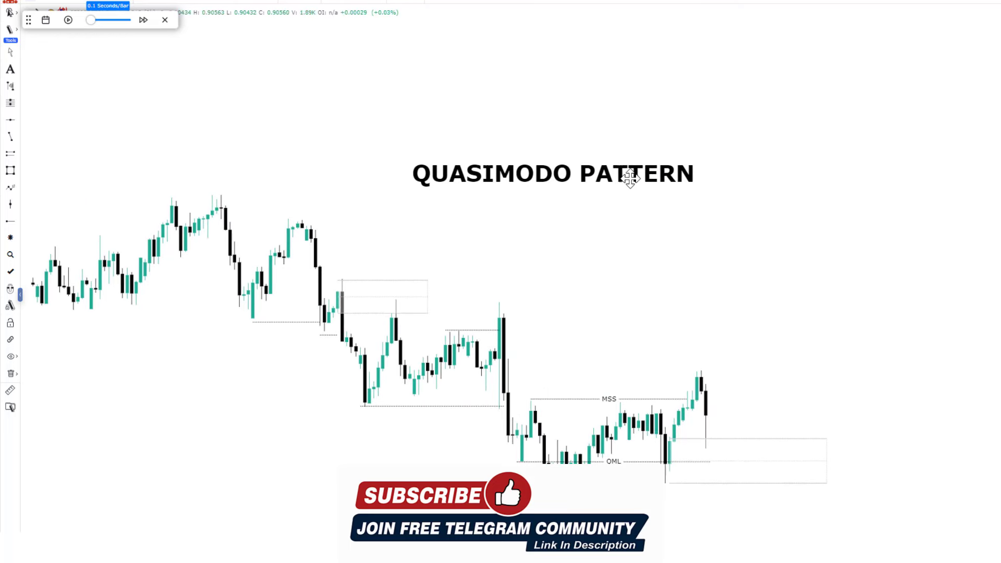
drag(631, 175, 612, 74)
Step: Run the bar replay through the rally away from the demand zone and close the replay controls
drag(761, 255, 726, 255)
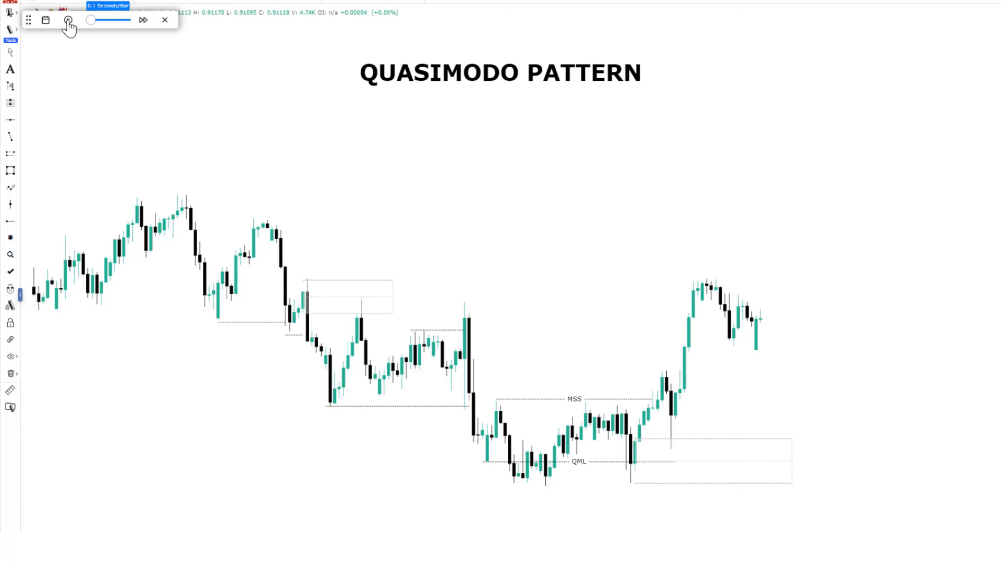
scroll(662, 253, down, 1)
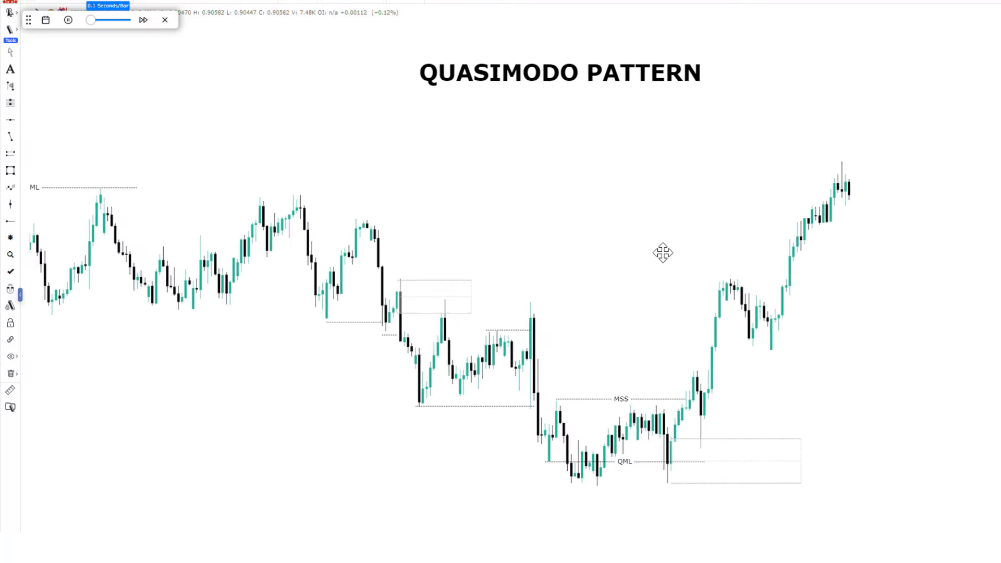
drag(663, 253, 609, 273)
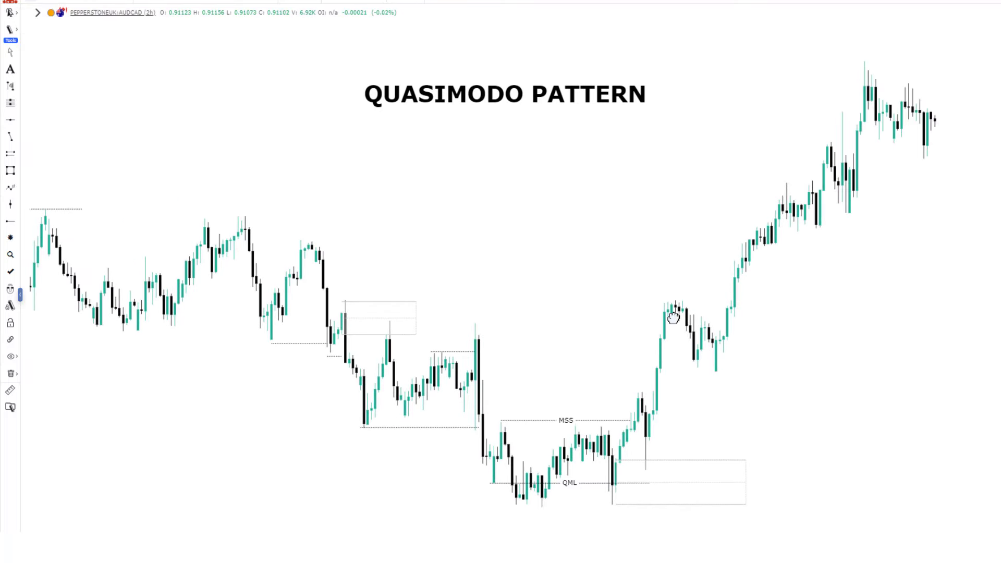
Step: Draw a horizontal trend line over the rally's first swing high, ending at the bullish candle that breaks it
drag(673, 317, 568, 373)
drag(693, 346, 793, 279)
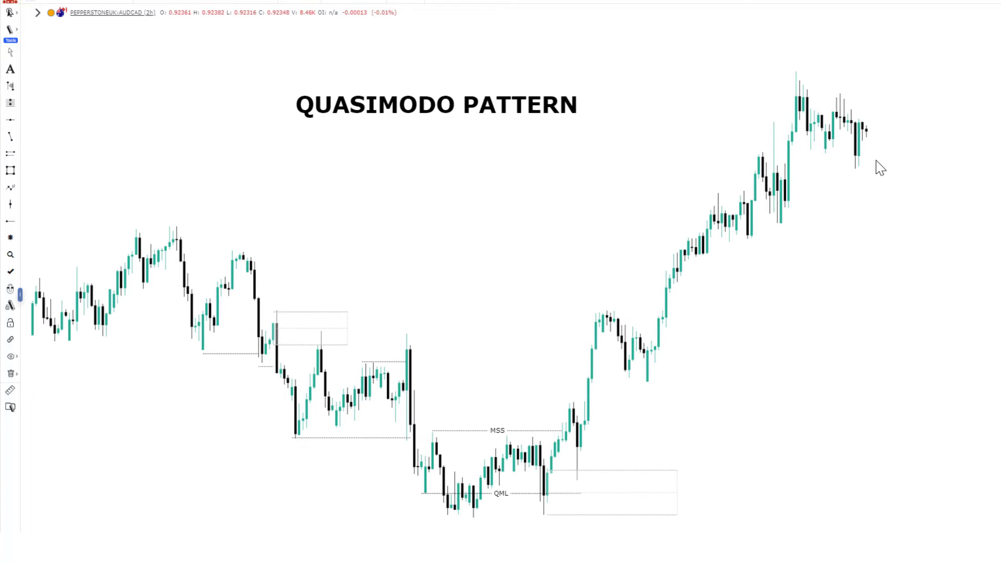
scroll(867, 214, up, 2)
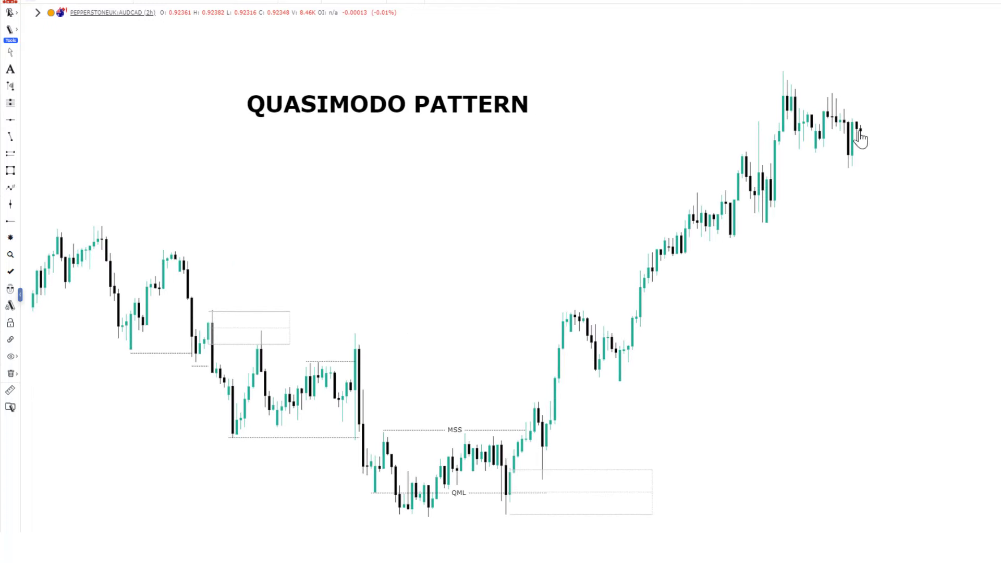
click(12, 136)
click(571, 306)
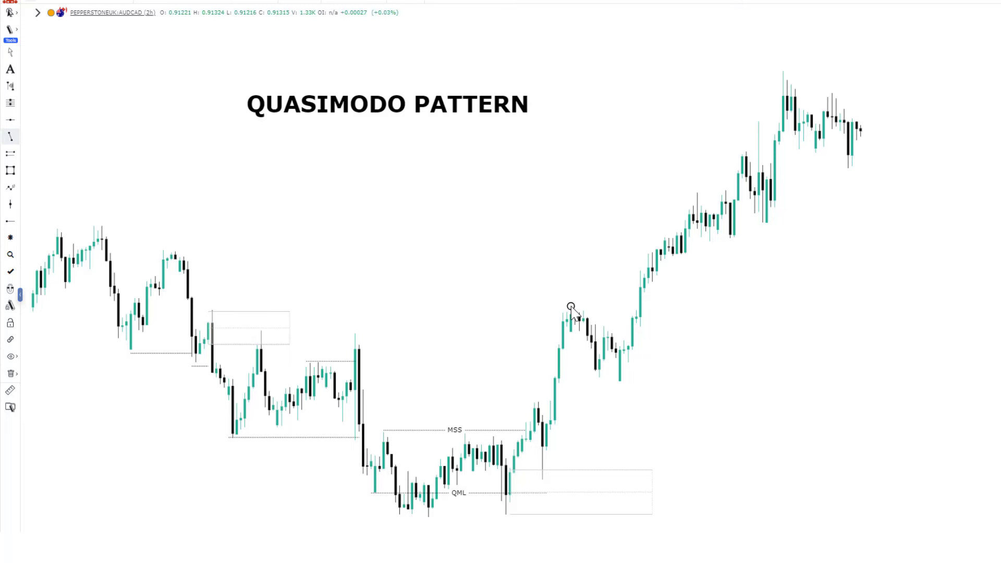
click(630, 313)
Step: Draw horizontal trend lines over the next two broken swing highs of the rally, each ending at its breakout candle
click(10, 137)
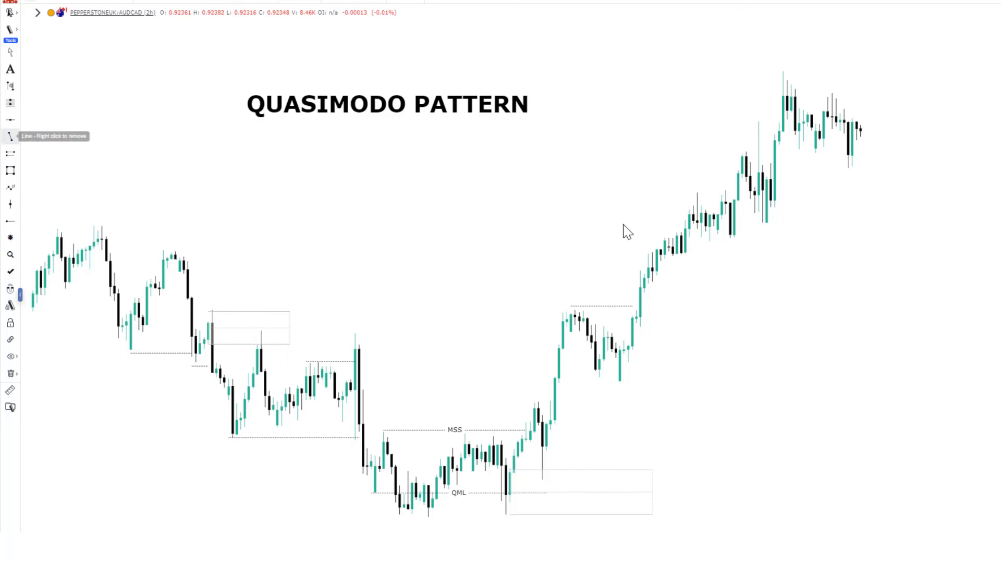
click(701, 187)
click(735, 186)
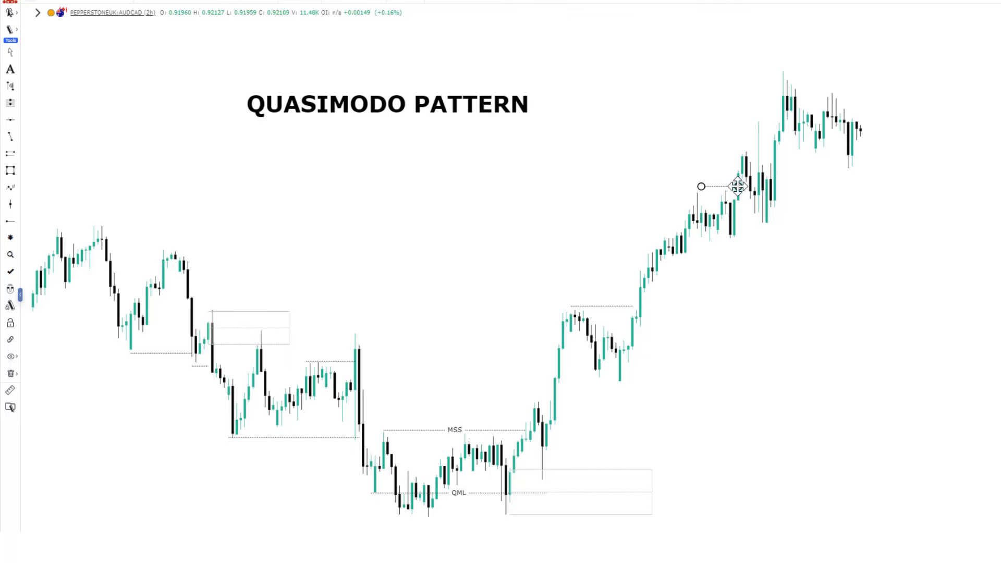
click(10, 137)
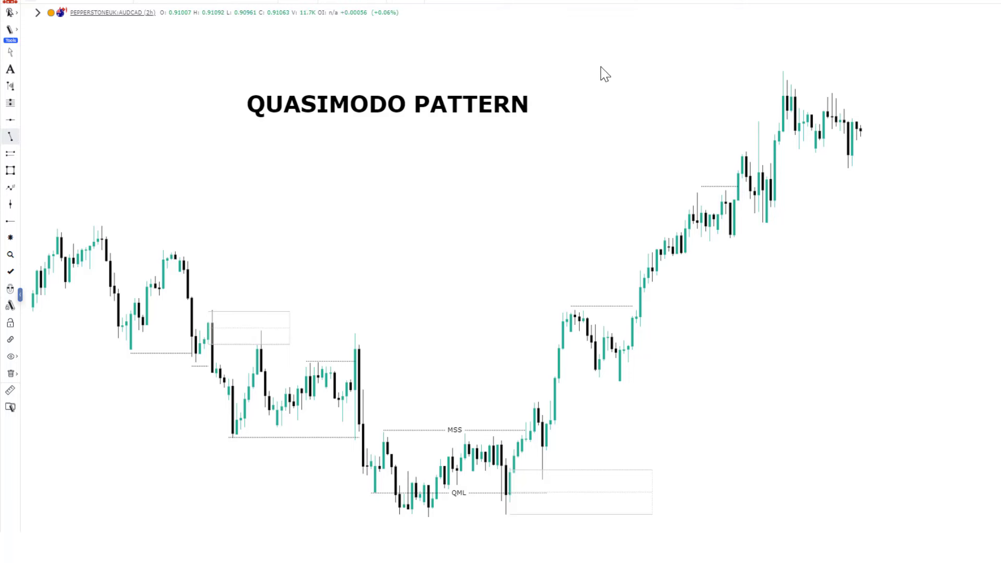
click(754, 119)
click(779, 119)
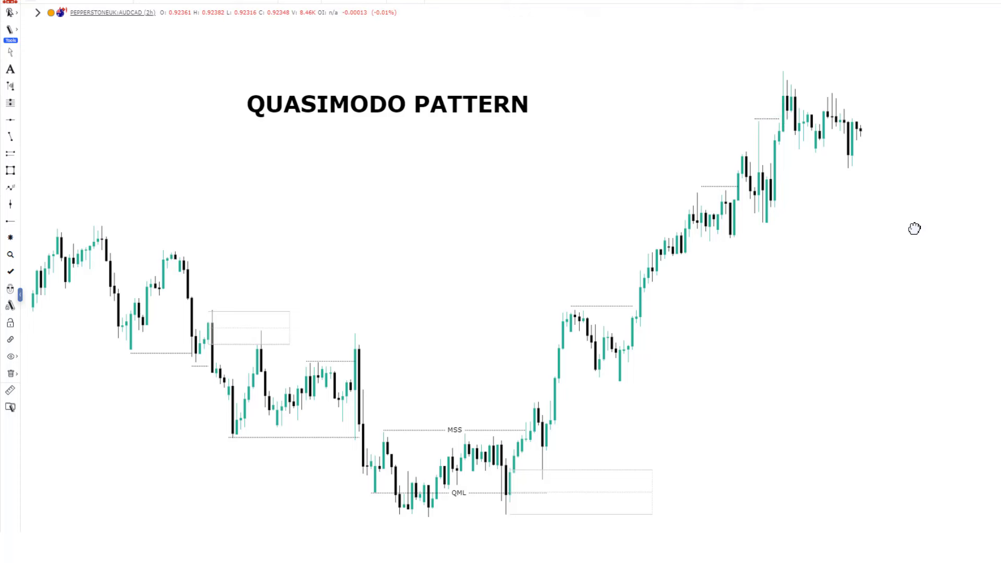
Step: Draw a horizontal trend line under the swing low before the rally's final peak, extending past the newest candle
drag(912, 228, 914, 229)
click(9, 136)
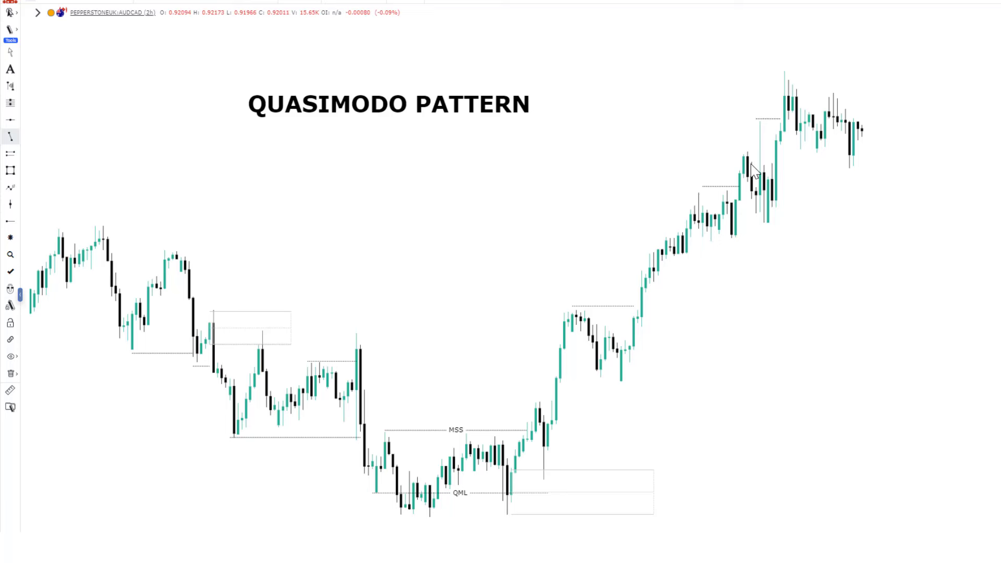
drag(768, 226, 943, 227)
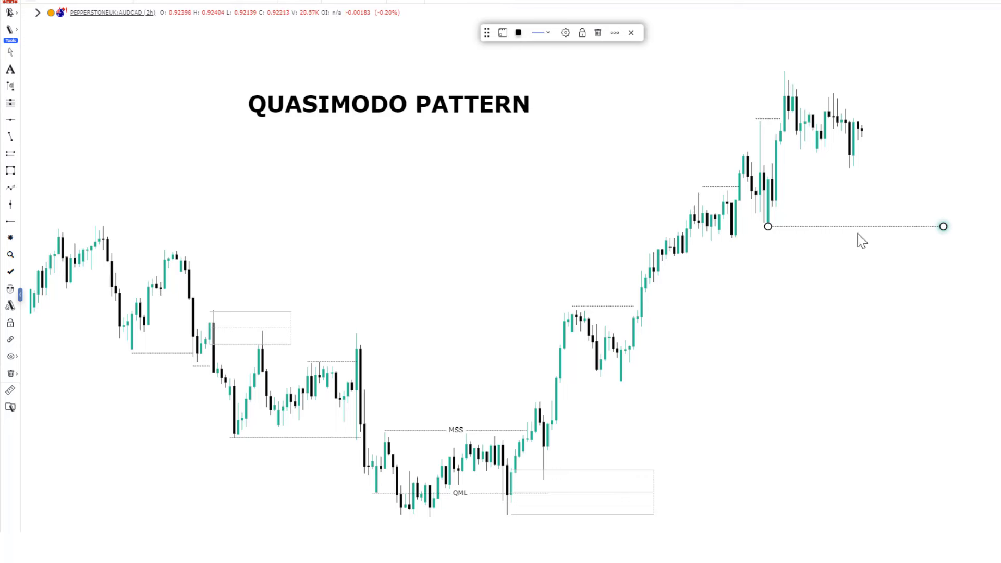
Step: Extend the line at the last broken high before the rally's peak well past the newest candle
drag(867, 242, 802, 203)
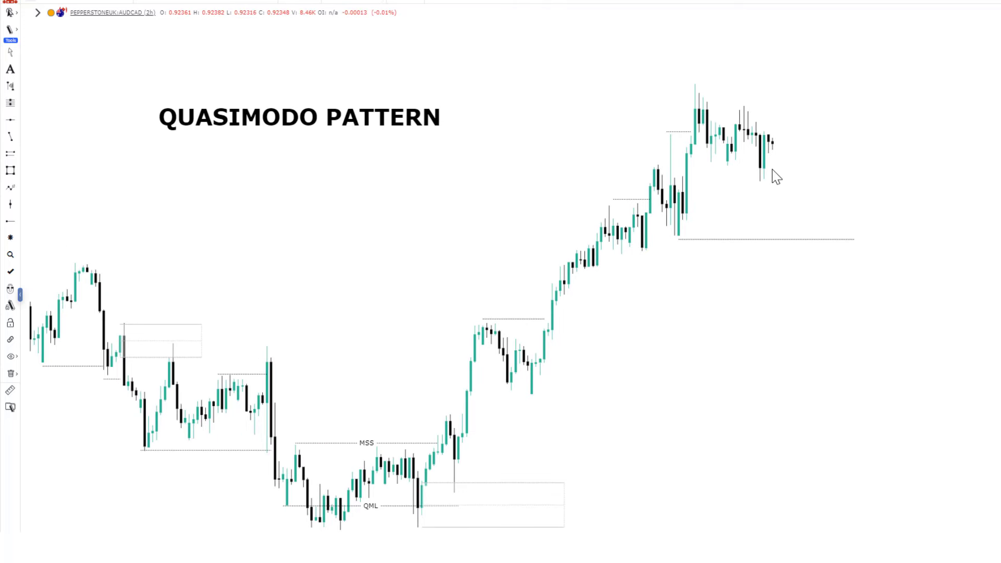
drag(691, 131, 911, 148)
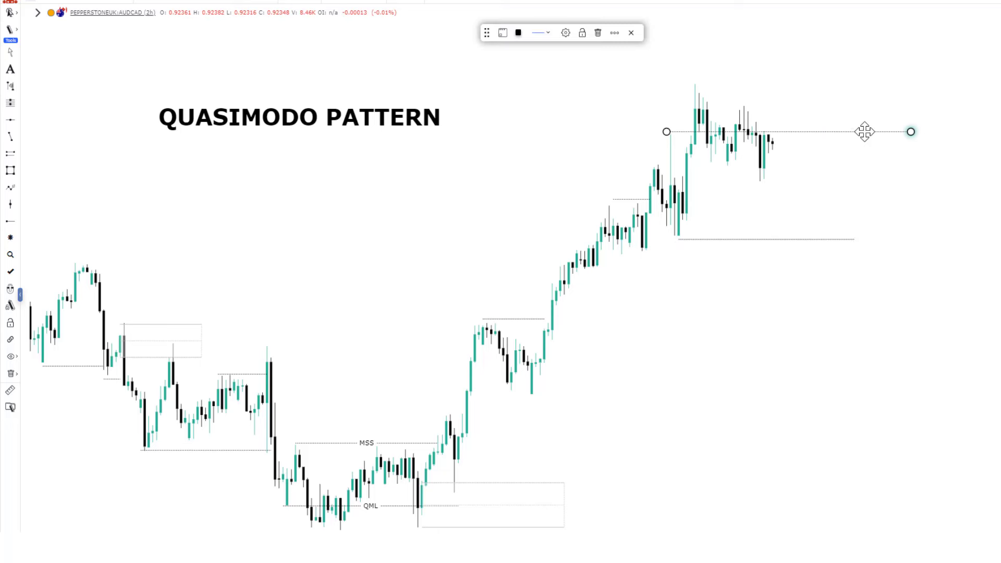
scroll(938, 341, down, 2)
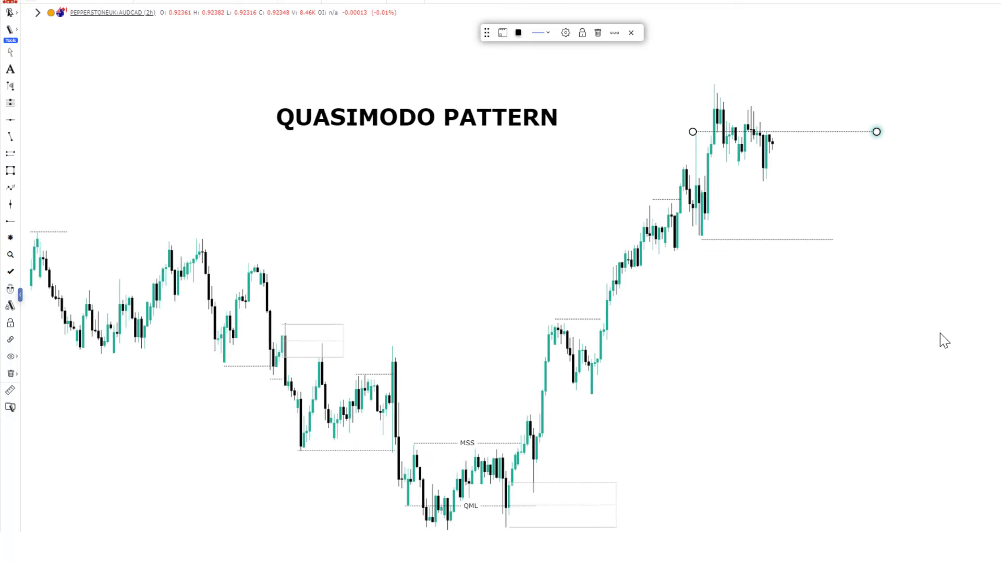
drag(855, 312, 843, 314)
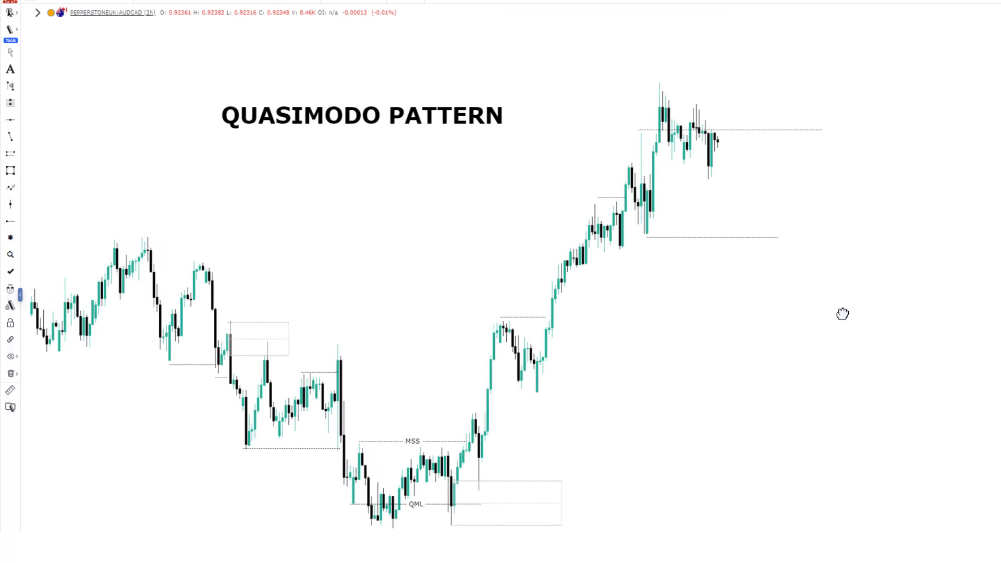